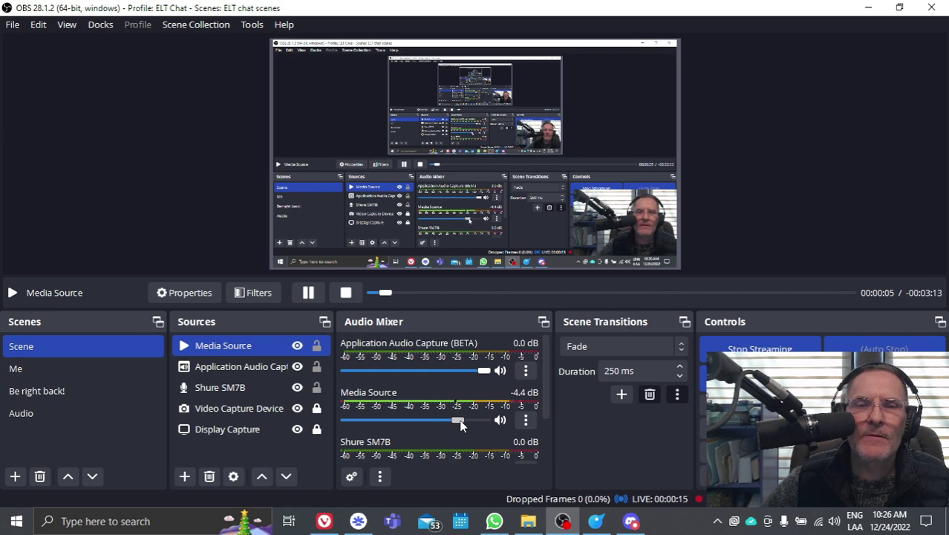
Lower the OBS Media Source volume to -38.9 dB, then bring up RemNote with its sidebar
{"action": "left_click_drag", "start_coordinate": [455, 418], "coordinate": [397, 421]}
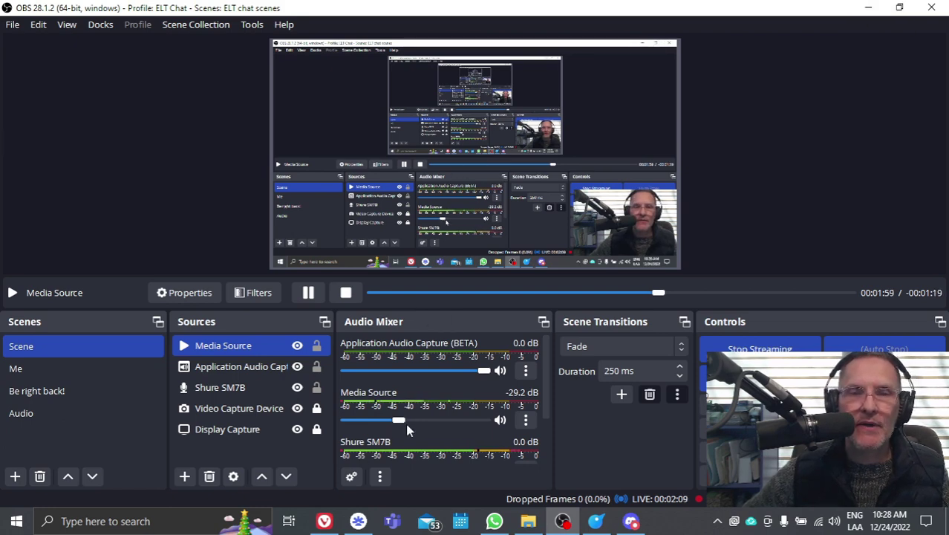
{"action": "left_click_drag", "start_coordinate": [401, 421], "coordinate": [345, 423]}
{"action": "left_click", "coordinate": [867, 8]}
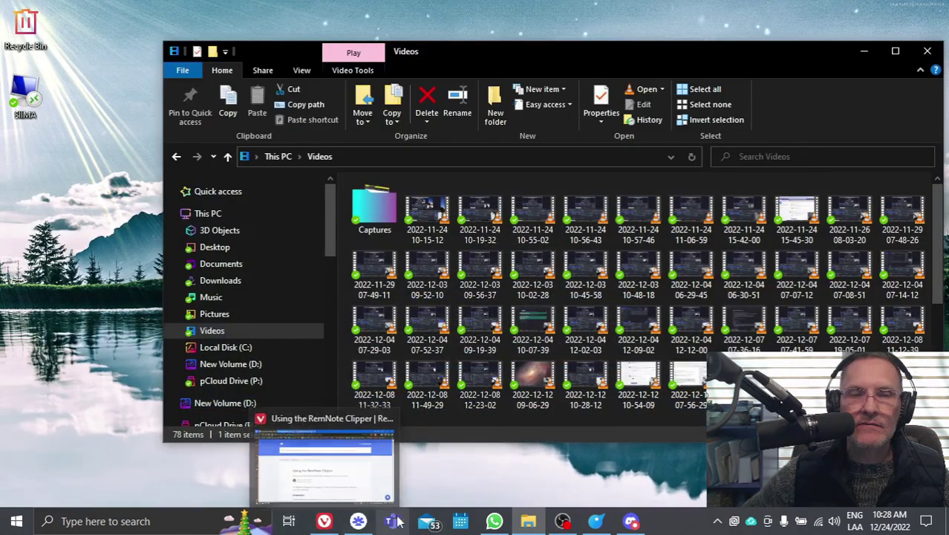
{"action": "left_click", "coordinate": [358, 520]}
{"action": "left_click", "coordinate": [21, 84]}
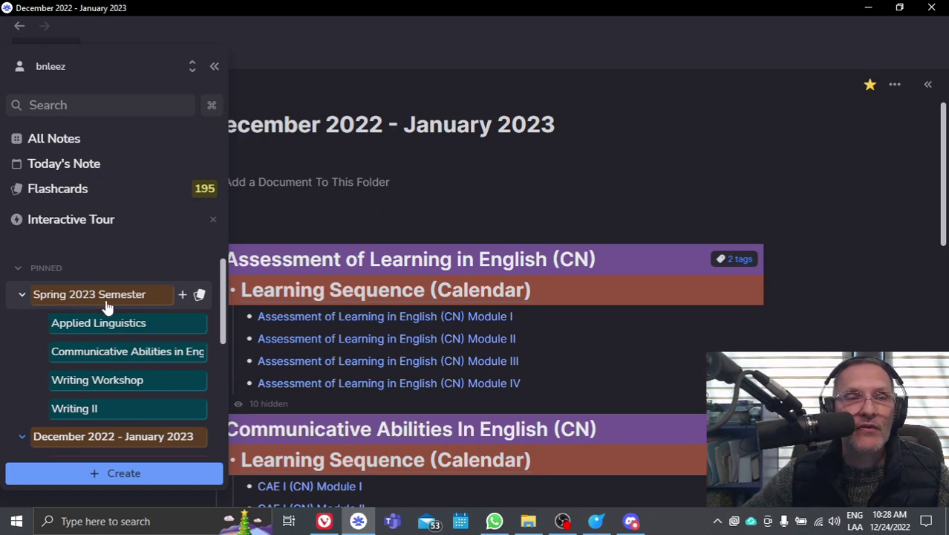
Collapse the December 2022 - January 2023 folder in the pinned sidebar list
{"action": "scroll", "coordinate": [72, 374], "scroll_direction": "down", "scroll_amount": 1}
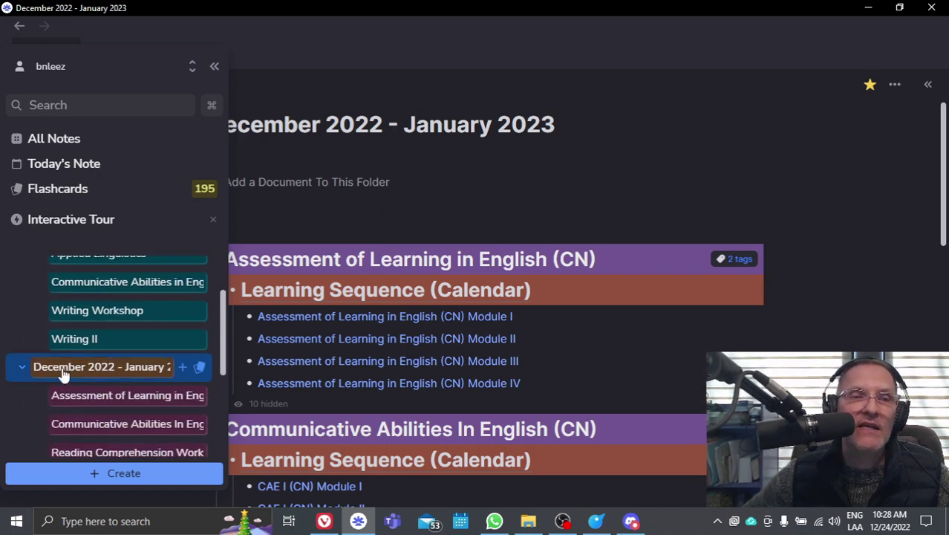
{"action": "left_click", "coordinate": [63, 373]}
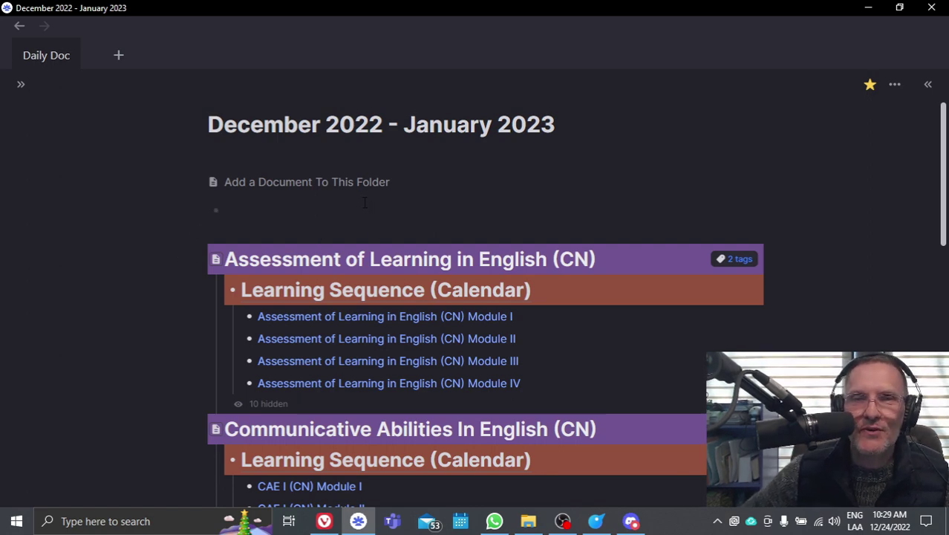
Scroll through the folder's course documents and their Learning Sequence (Calendar) lists
{"action": "scroll", "coordinate": [651, 278], "scroll_direction": "down", "scroll_amount": 5}
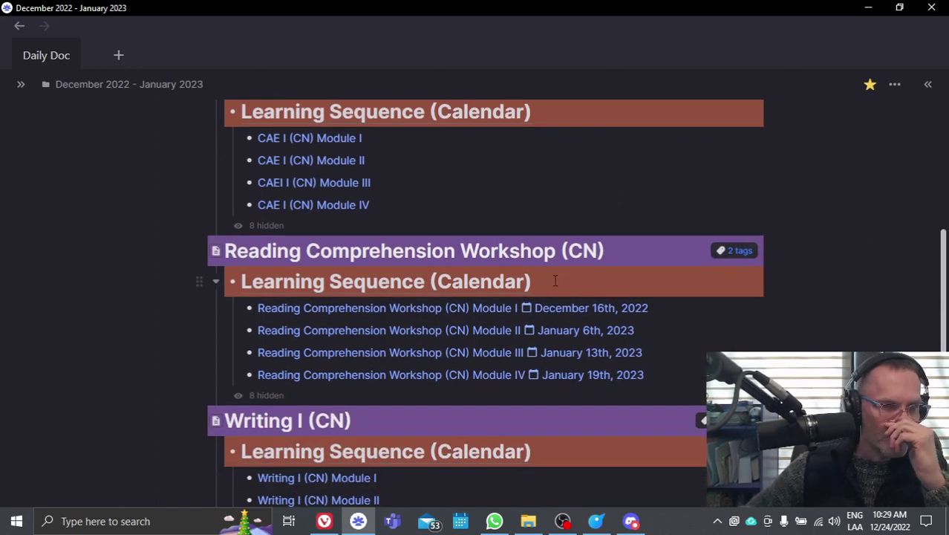
{"action": "mouse_move", "coordinate": [546, 280]}
{"action": "scroll", "coordinate": [462, 261], "scroll_direction": "up", "scroll_amount": 5}
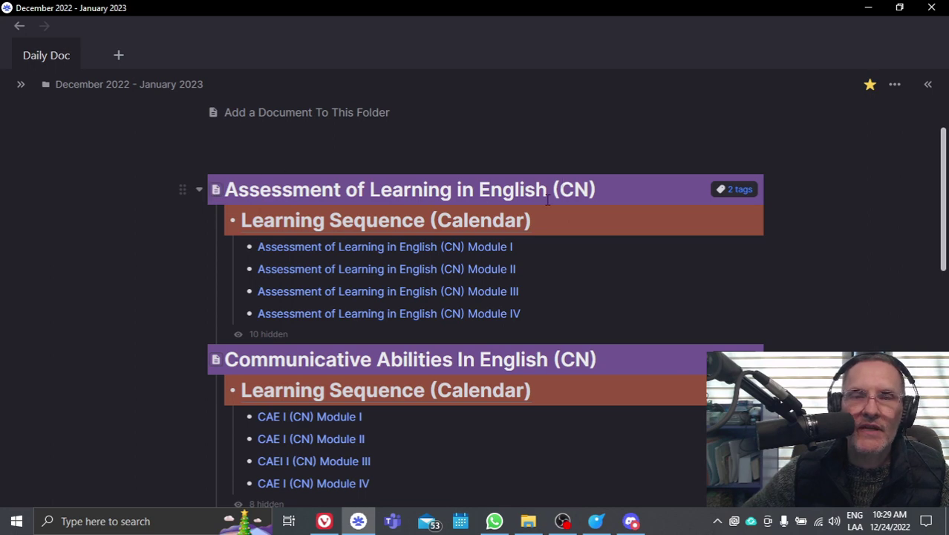
{"action": "scroll", "coordinate": [435, 220], "scroll_direction": "down", "scroll_amount": 1}
{"action": "scroll", "coordinate": [305, 237], "scroll_direction": "down", "scroll_amount": 1}
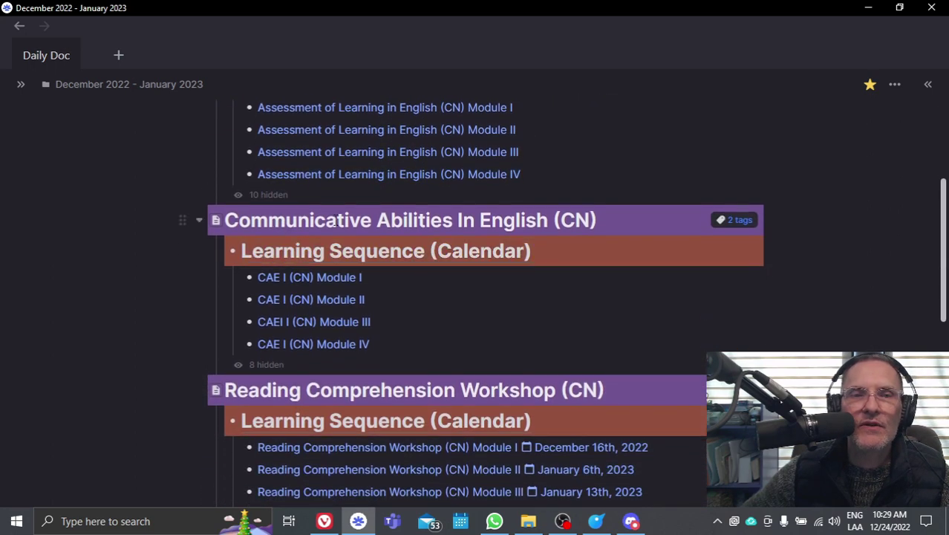
{"action": "scroll", "coordinate": [453, 250], "scroll_direction": "down", "scroll_amount": 1}
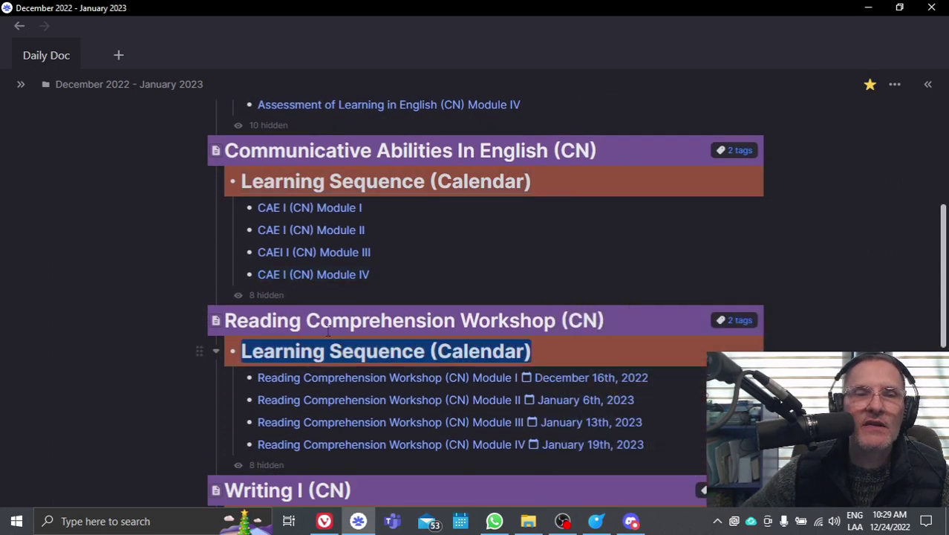
{"action": "scroll", "coordinate": [370, 290], "scroll_direction": "down", "scroll_amount": 1}
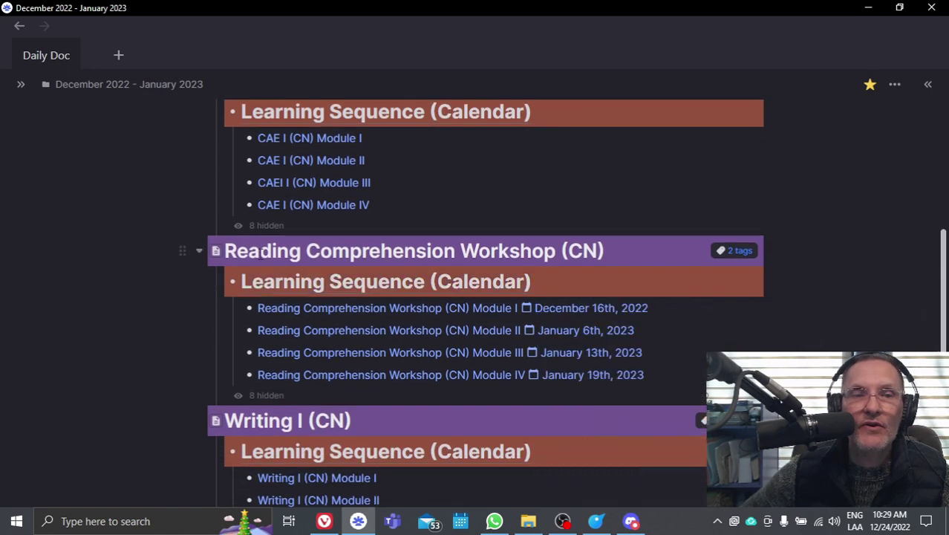
{"action": "scroll", "coordinate": [444, 265], "scroll_direction": "down", "scroll_amount": 2}
{"action": "scroll", "coordinate": [435, 290], "scroll_direction": "up", "scroll_amount": 1}
{"action": "scroll", "coordinate": [435, 290], "scroll_direction": "up", "scroll_amount": 5}
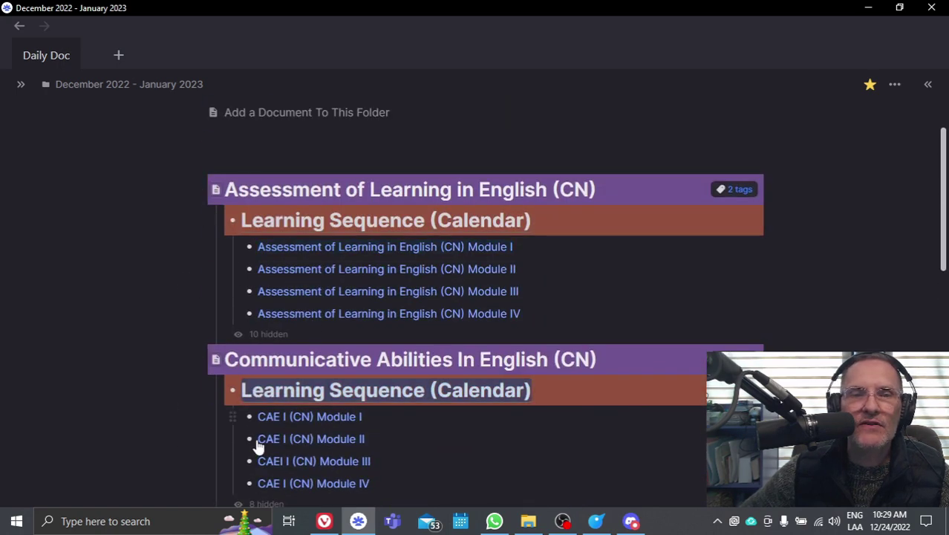
Collapse and re-expand the Assessment of Learning in English (CN) block
{"action": "triple_click", "coordinate": [247, 215]}
{"action": "left_click", "coordinate": [193, 194]}
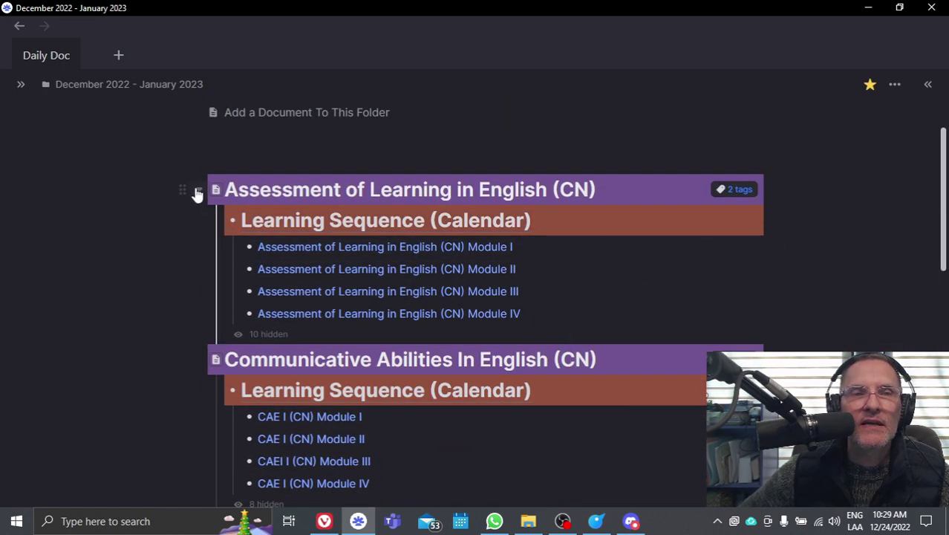
{"action": "left_click", "coordinate": [200, 192]}
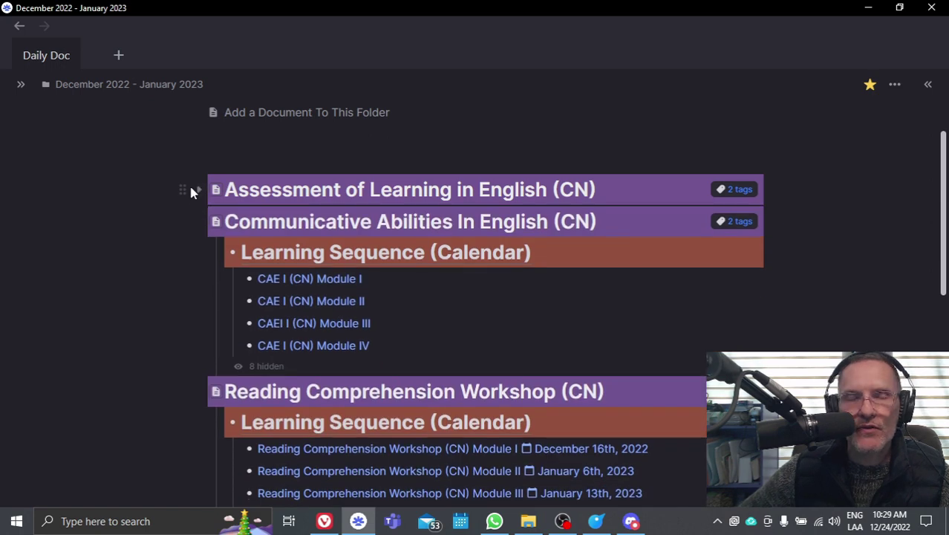
{"action": "left_click", "coordinate": [199, 193]}
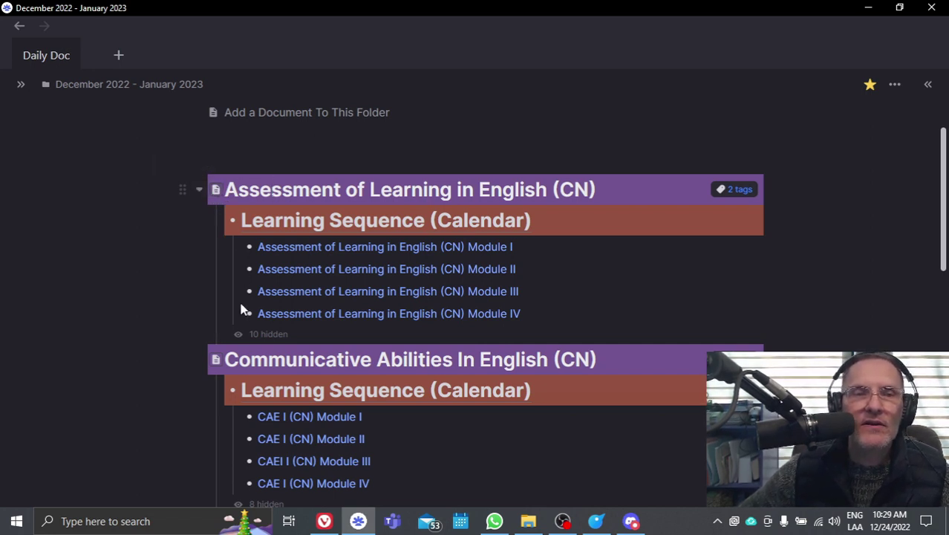
{"action": "scroll", "coordinate": [253, 335], "scroll_direction": "down", "scroll_amount": 1}
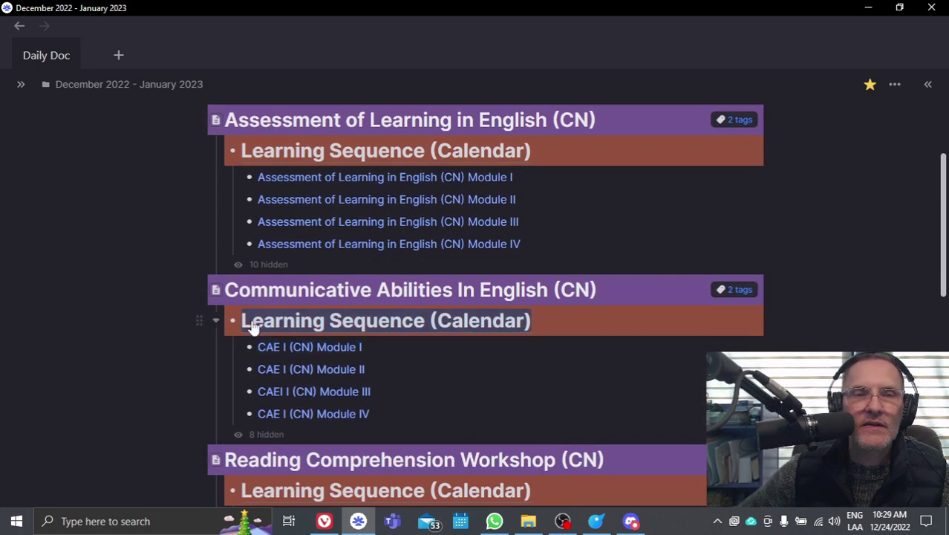
Open the Assessment of Learning in English (CN) document and scroll through its syllabus and back
{"action": "left_click", "coordinate": [215, 123]}
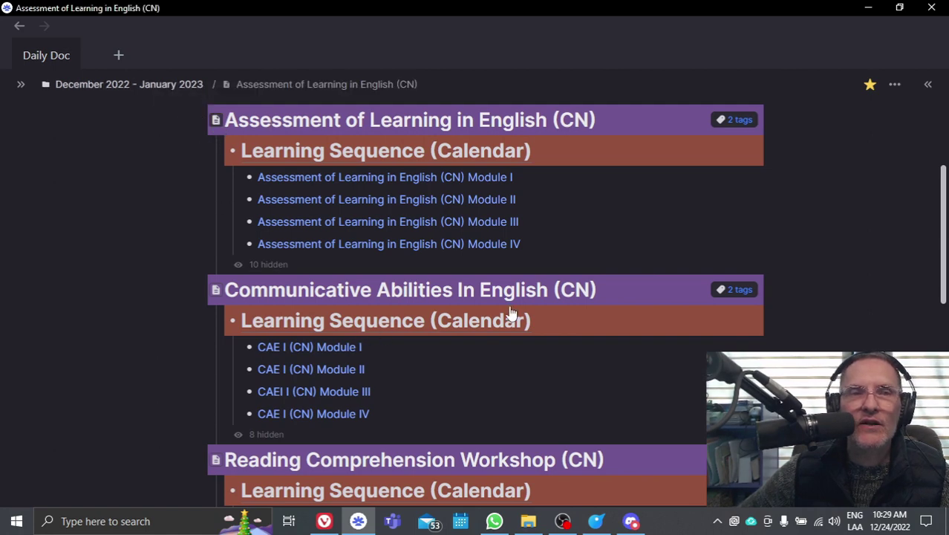
{"action": "scroll", "coordinate": [501, 191], "scroll_direction": "down", "scroll_amount": 3}
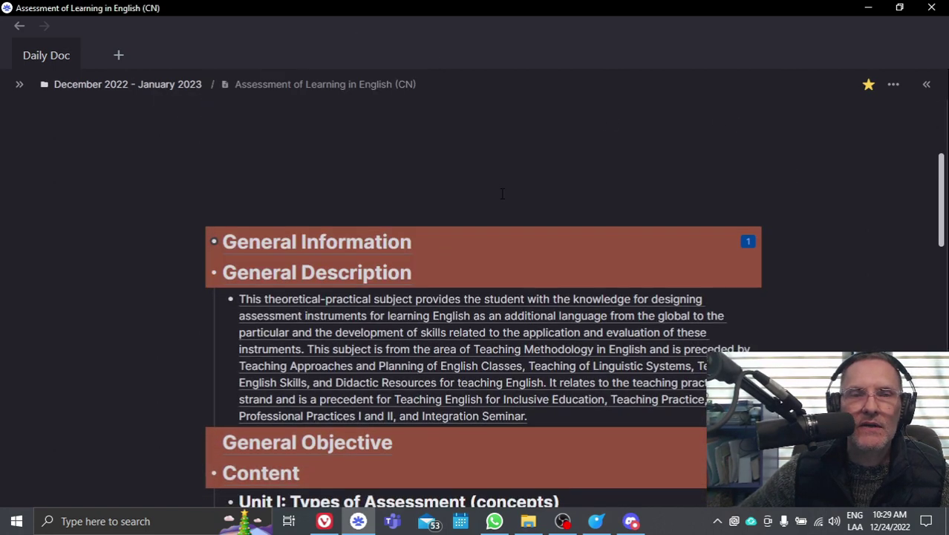
{"action": "scroll", "coordinate": [502, 192], "scroll_direction": "down", "scroll_amount": 15}
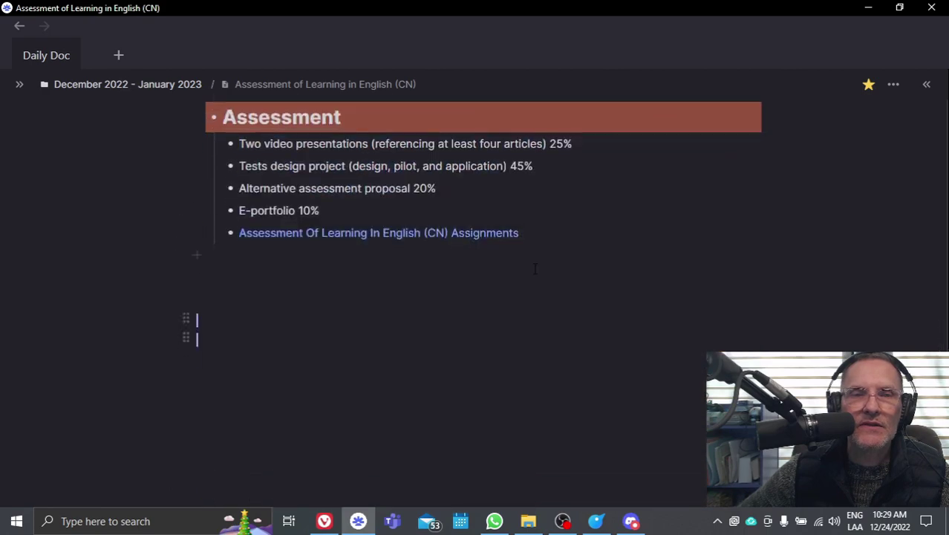
{"action": "scroll", "coordinate": [535, 269], "scroll_direction": "up", "scroll_amount": 8}
{"action": "scroll", "coordinate": [542, 244], "scroll_direction": "up", "scroll_amount": 10}
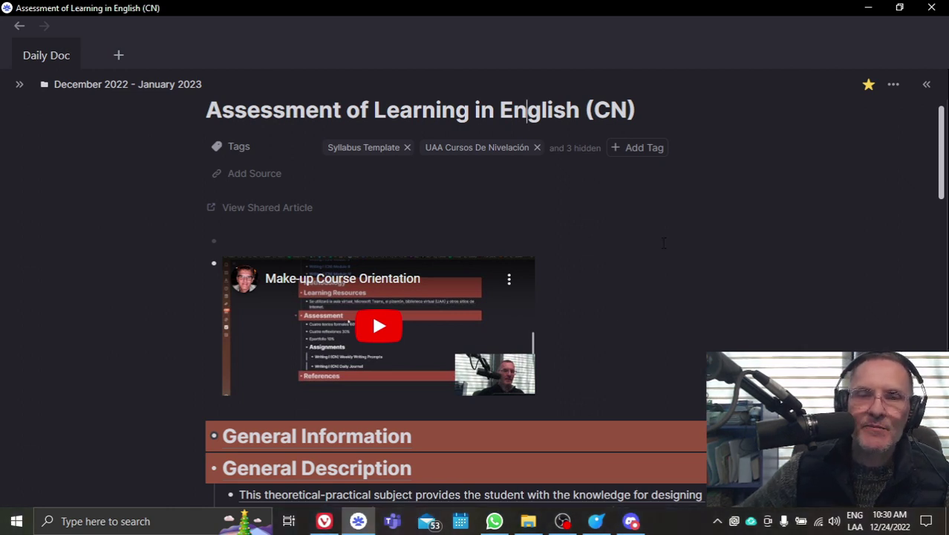
{"action": "scroll", "coordinate": [664, 242], "scroll_direction": "down", "scroll_amount": 3}
{"action": "mouse_move", "coordinate": [630, 290]}
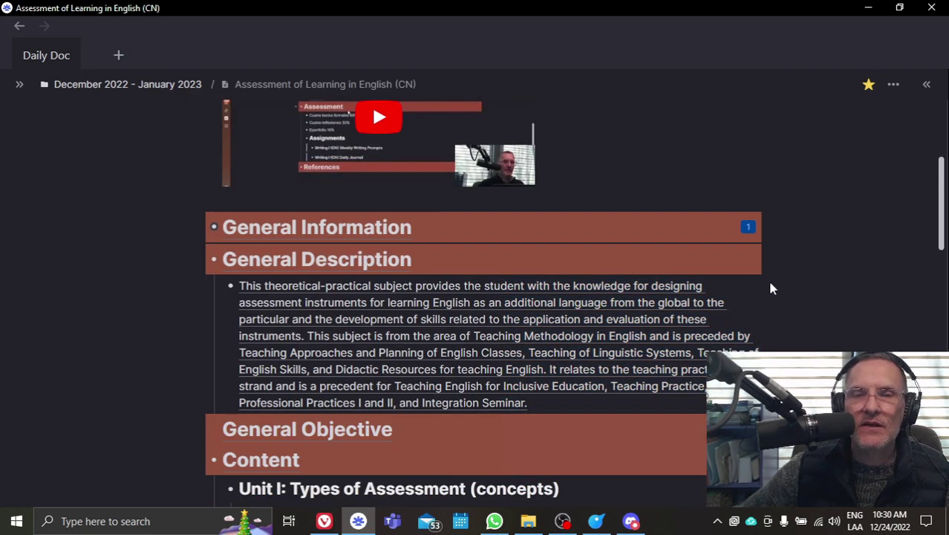
{"action": "scroll", "coordinate": [736, 292], "scroll_direction": "down", "scroll_amount": 3}
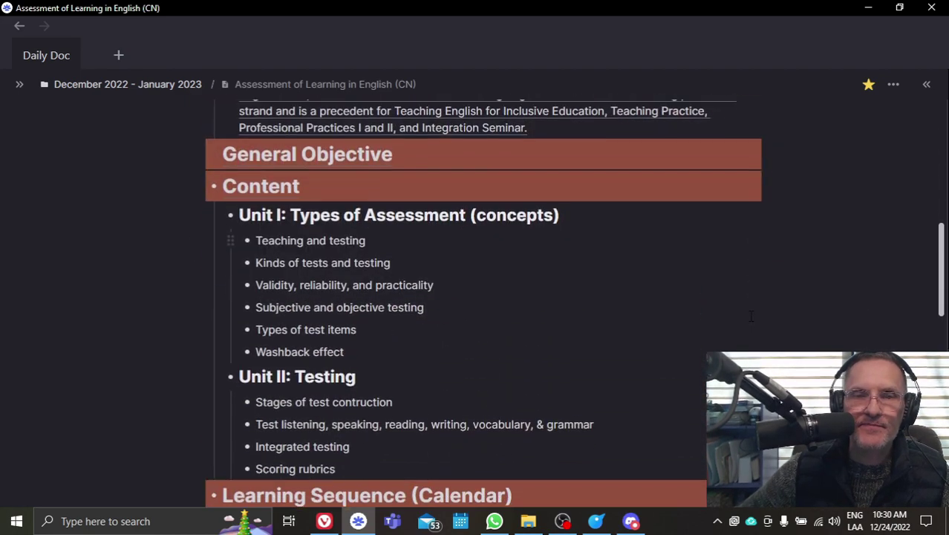
{"action": "scroll", "coordinate": [736, 292], "scroll_direction": "up", "scroll_amount": 6}
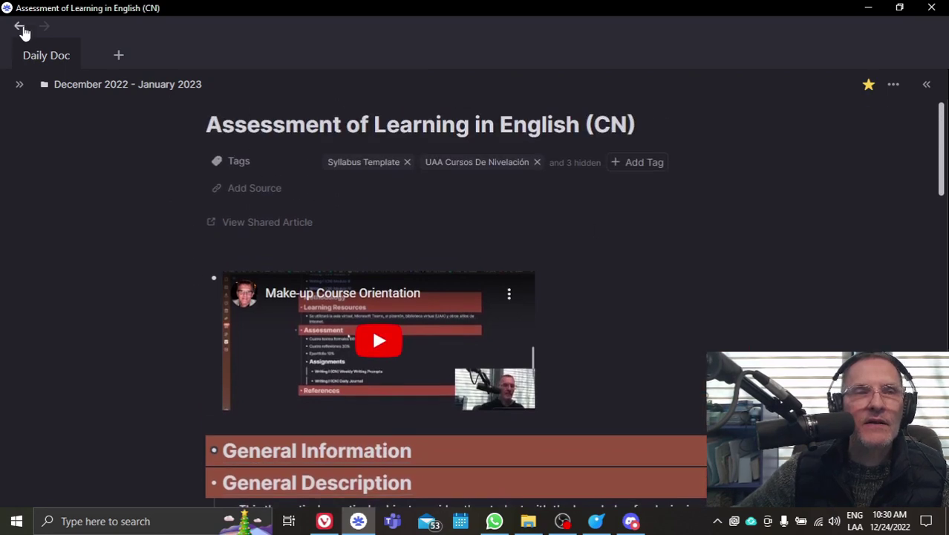
Go back to the December 2022 - January 2023 folder page
{"action": "left_click", "coordinate": [19, 27]}
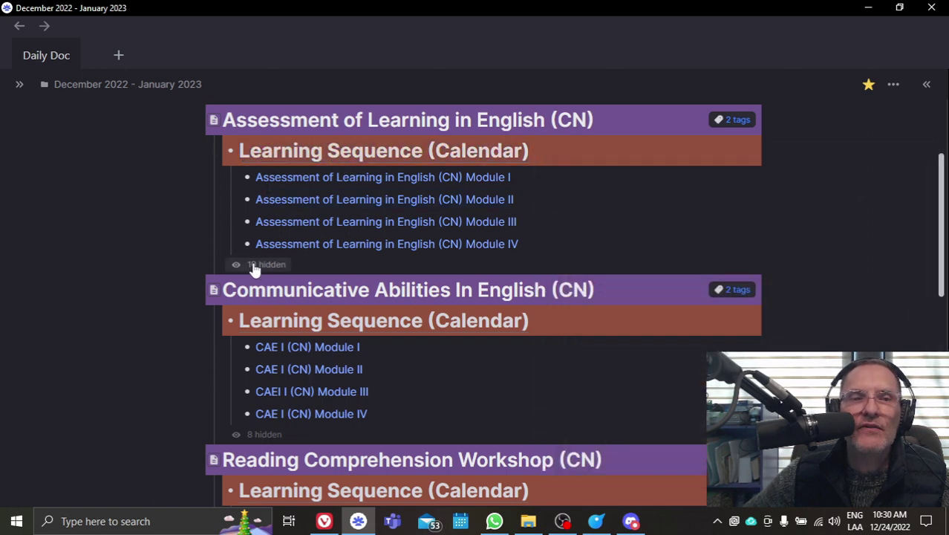
Reveal all 10 hidden items in the Assessment of Learning block with Add All
{"action": "left_click", "coordinate": [263, 266]}
{"action": "scroll", "coordinate": [416, 260], "scroll_direction": "down", "scroll_amount": 2}
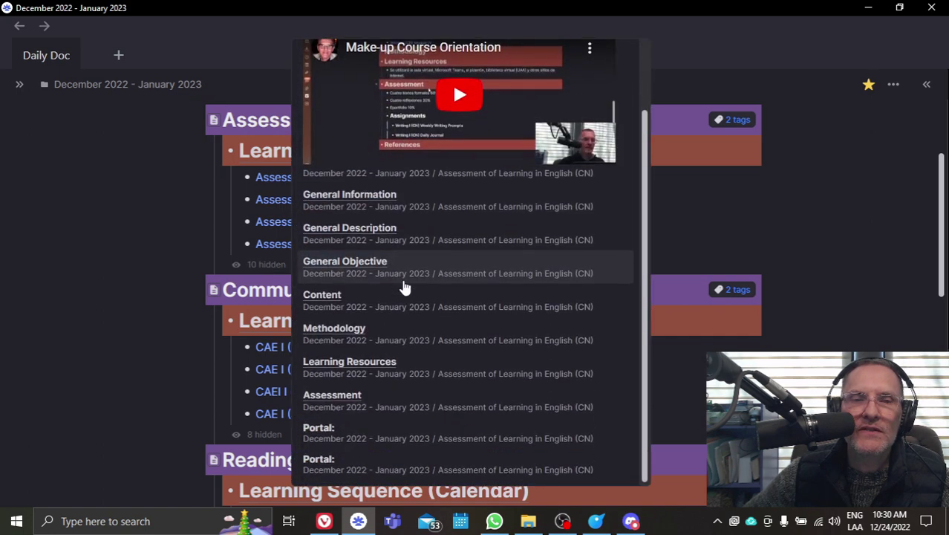
{"action": "scroll", "coordinate": [417, 280], "scroll_direction": "up", "scroll_amount": 2}
{"action": "left_click", "coordinate": [462, 85]}
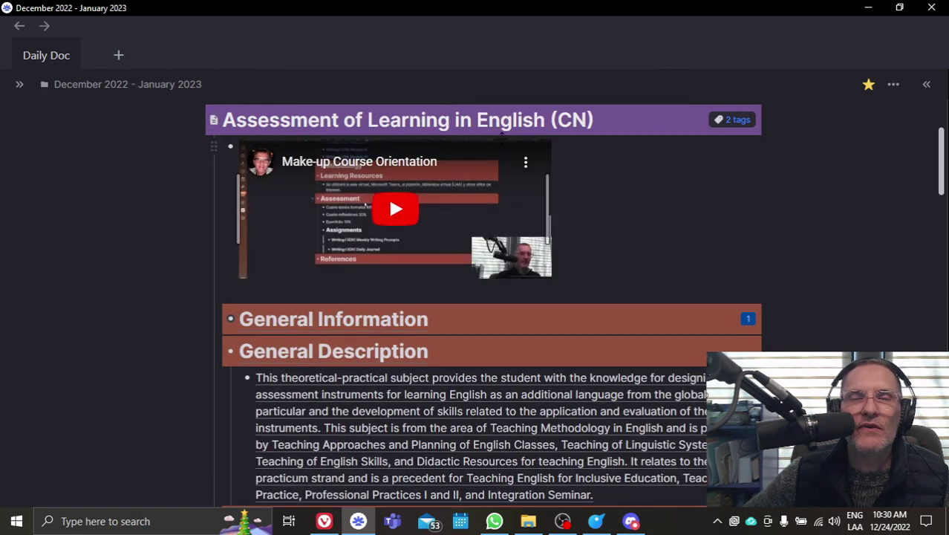
Collapse and re-expand the Assessment block, then scroll through its revealed sections
{"action": "left_click", "coordinate": [196, 120]}
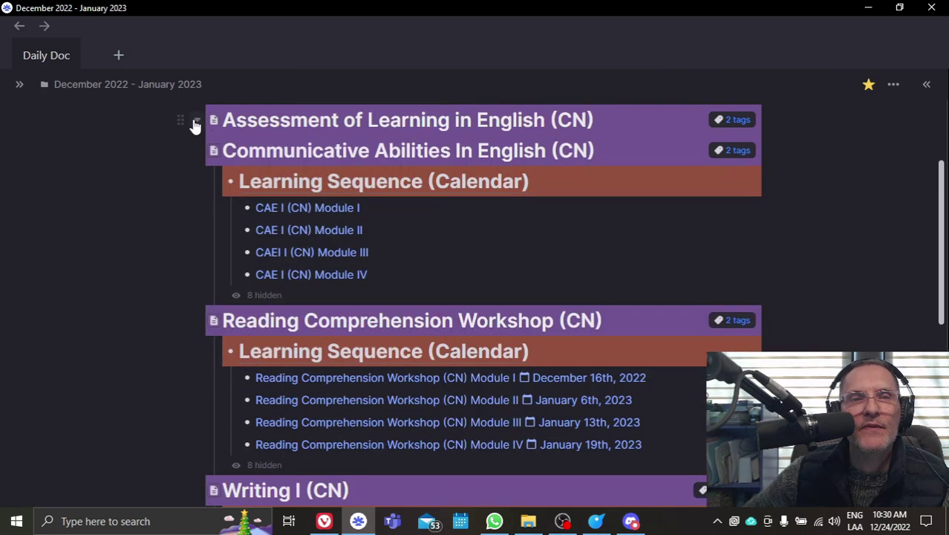
{"action": "left_click", "coordinate": [196, 120]}
{"action": "scroll", "coordinate": [381, 204], "scroll_direction": "down", "scroll_amount": 10}
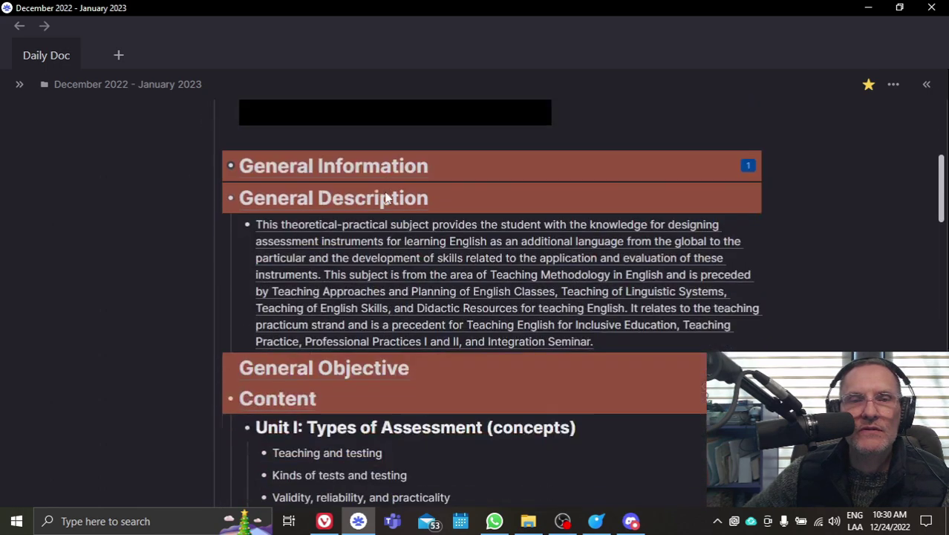
{"action": "scroll", "coordinate": [409, 232], "scroll_direction": "down", "scroll_amount": 5}
{"action": "scroll", "coordinate": [409, 237], "scroll_direction": "up", "scroll_amount": 15}
{"action": "scroll", "coordinate": [409, 258], "scroll_direction": "up", "scroll_amount": 3}
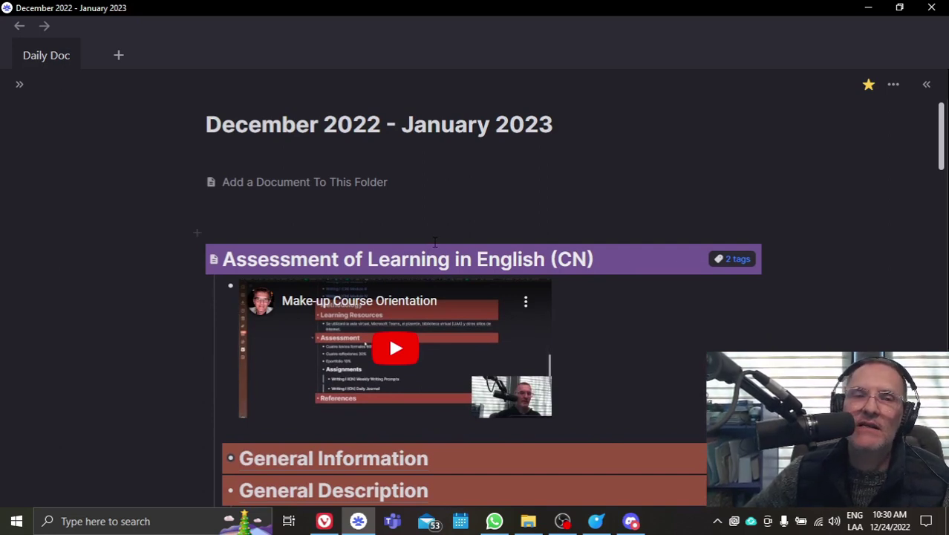
Scroll through the Assessment syllabus, briefly selecting the General Description paragraph
{"action": "scroll", "coordinate": [520, 282], "scroll_direction": "down", "scroll_amount": 3}
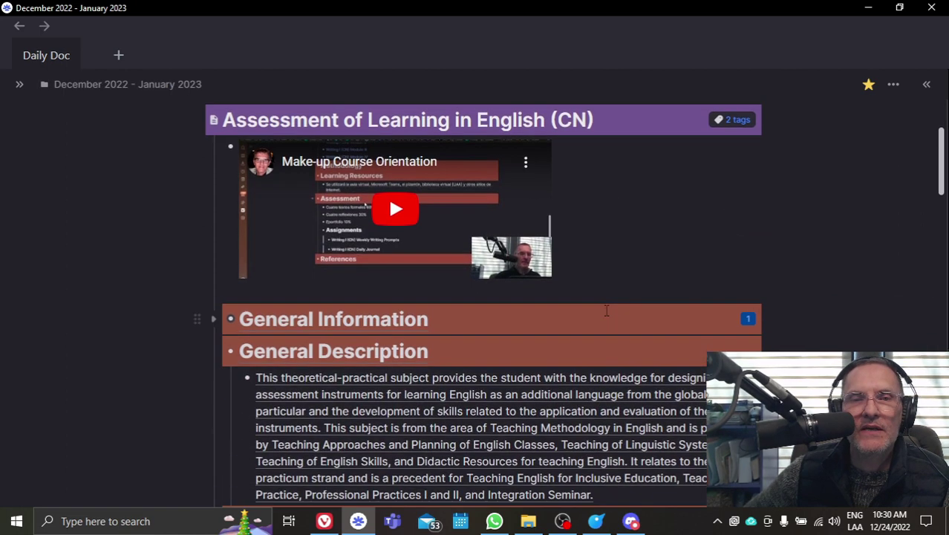
{"action": "scroll", "coordinate": [606, 312], "scroll_direction": "down", "scroll_amount": 3}
{"action": "triple_click", "coordinate": [606, 314]}
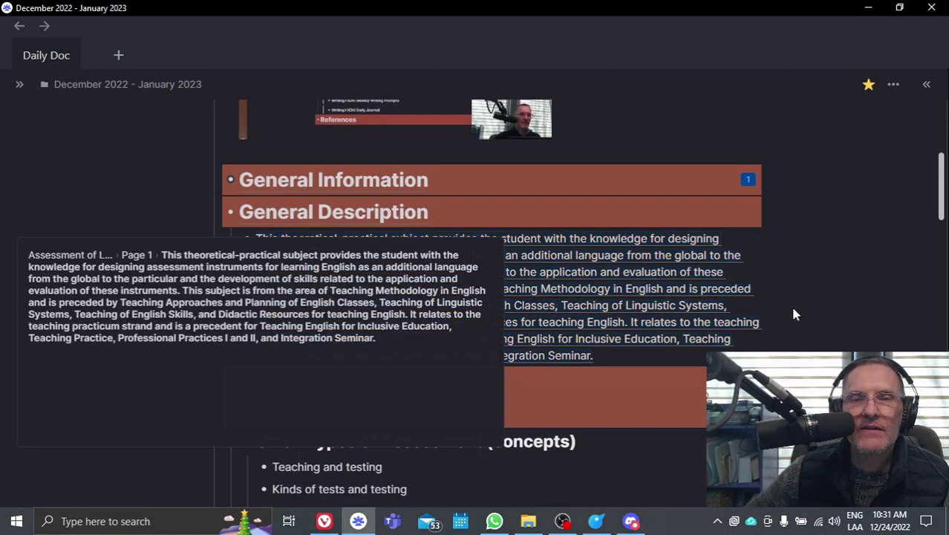
{"action": "scroll", "coordinate": [799, 312], "scroll_direction": "down", "scroll_amount": 2}
{"action": "left_click", "coordinate": [799, 312]}
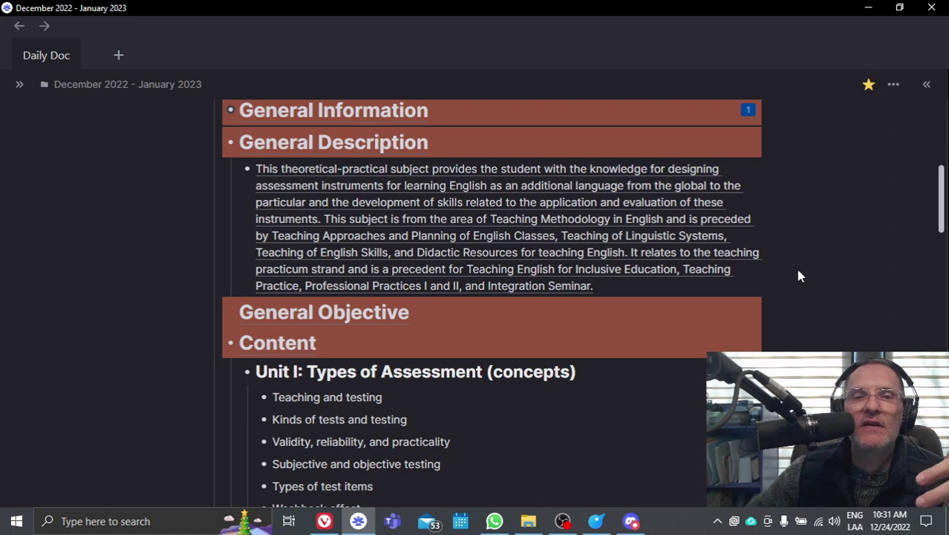
{"action": "scroll", "coordinate": [769, 304], "scroll_direction": "up", "scroll_amount": 3}
{"action": "scroll", "coordinate": [780, 306], "scroll_direction": "down", "scroll_amount": 3}
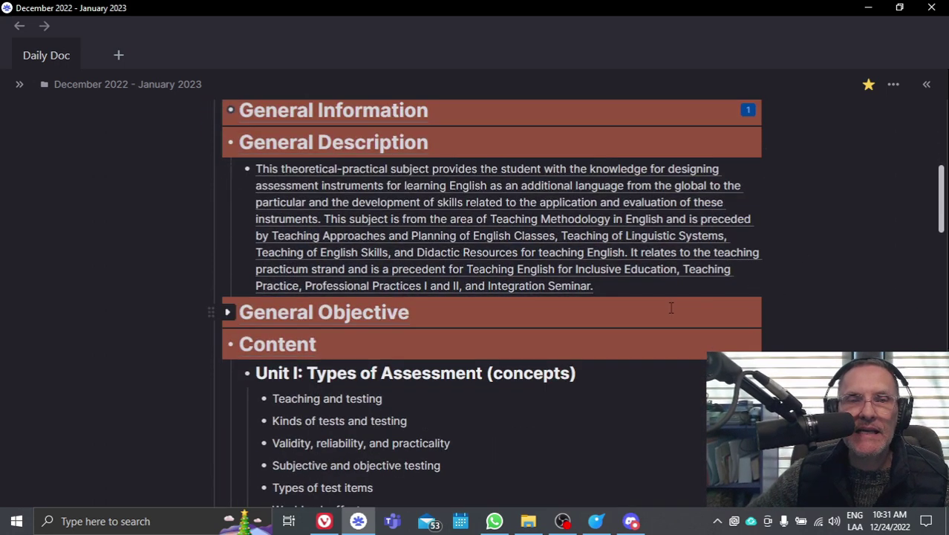
{"action": "scroll", "coordinate": [659, 310], "scroll_direction": "up", "scroll_amount": 5}
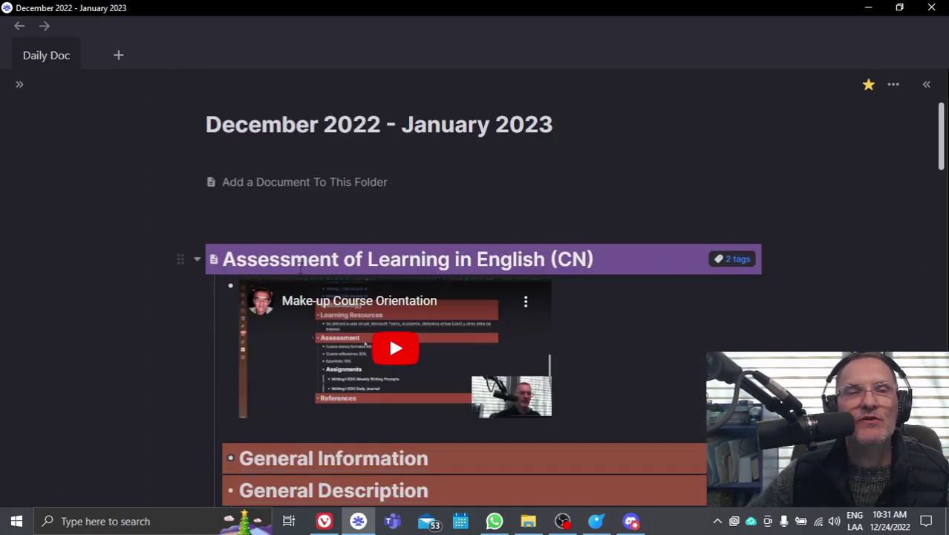
{"action": "scroll", "coordinate": [389, 319], "scroll_direction": "down", "scroll_amount": 5}
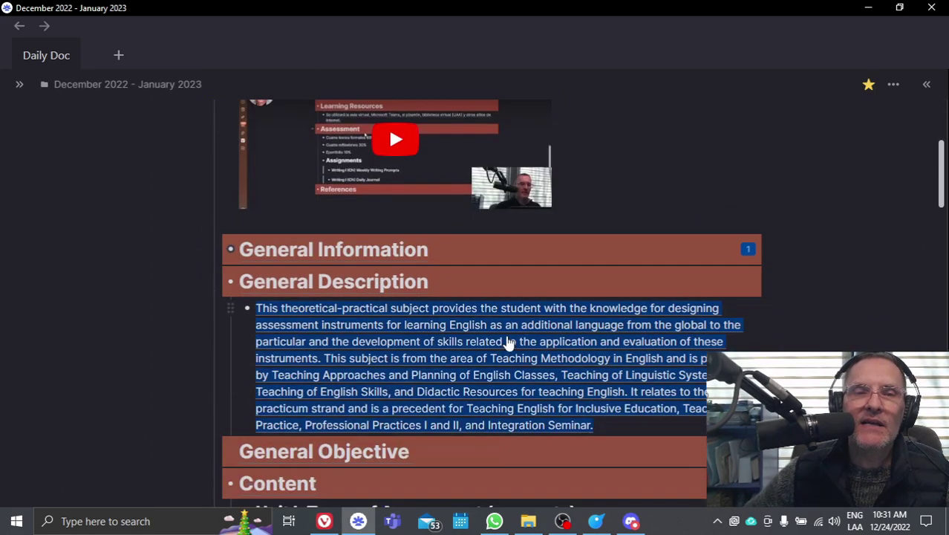
{"action": "scroll", "coordinate": [509, 339], "scroll_direction": "down", "scroll_amount": 5}
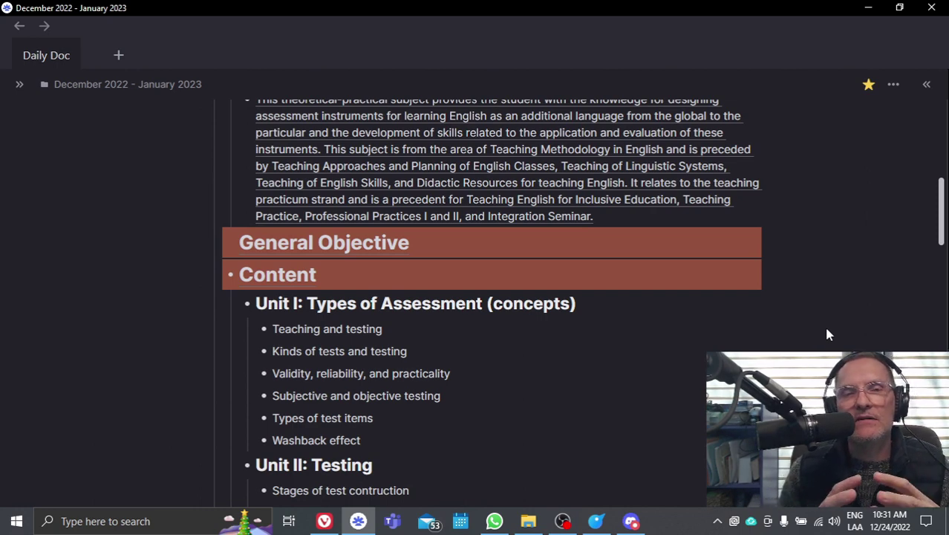
{"action": "scroll", "coordinate": [389, 263], "scroll_direction": "up", "scroll_amount": 10}
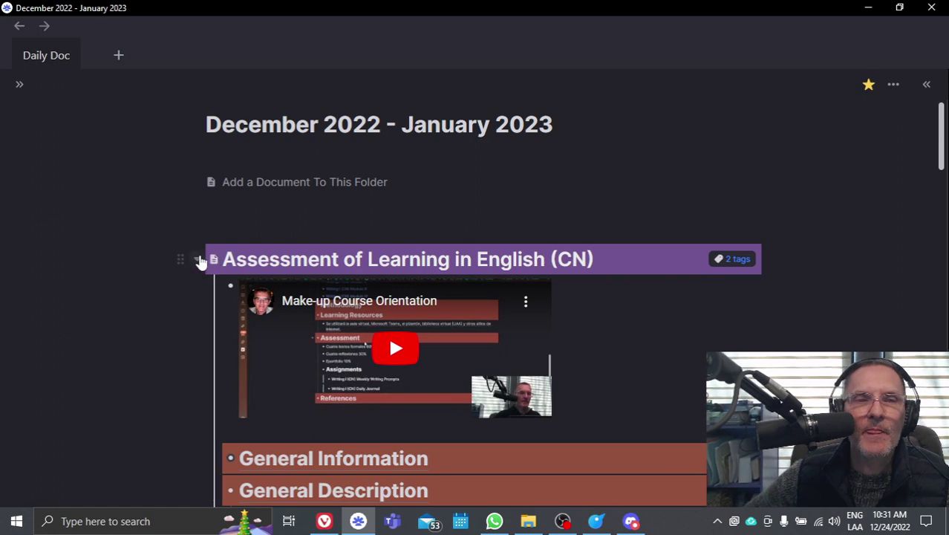
Add a nested empty bullet under the Assessment heading, then collapse and re-expand it
{"action": "left_click", "coordinate": [198, 261]}
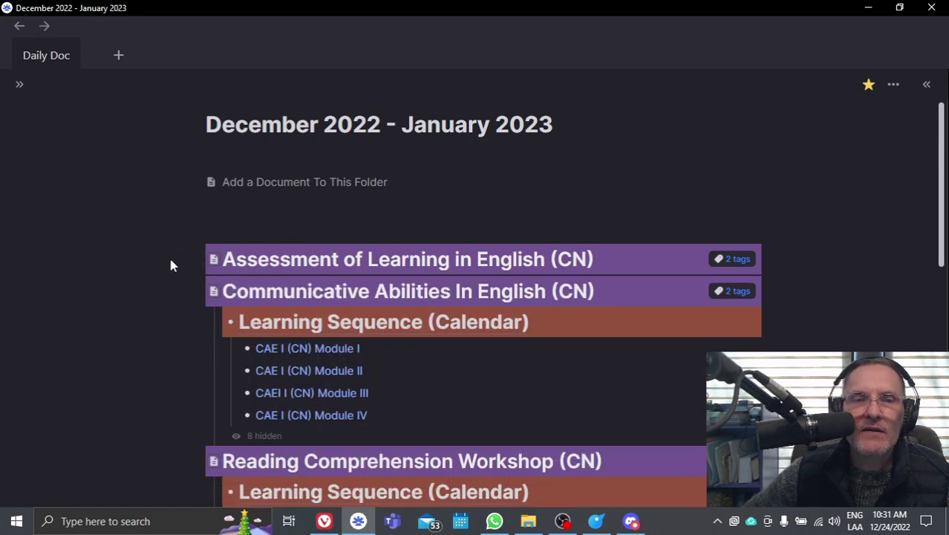
{"action": "left_click", "coordinate": [637, 272]}
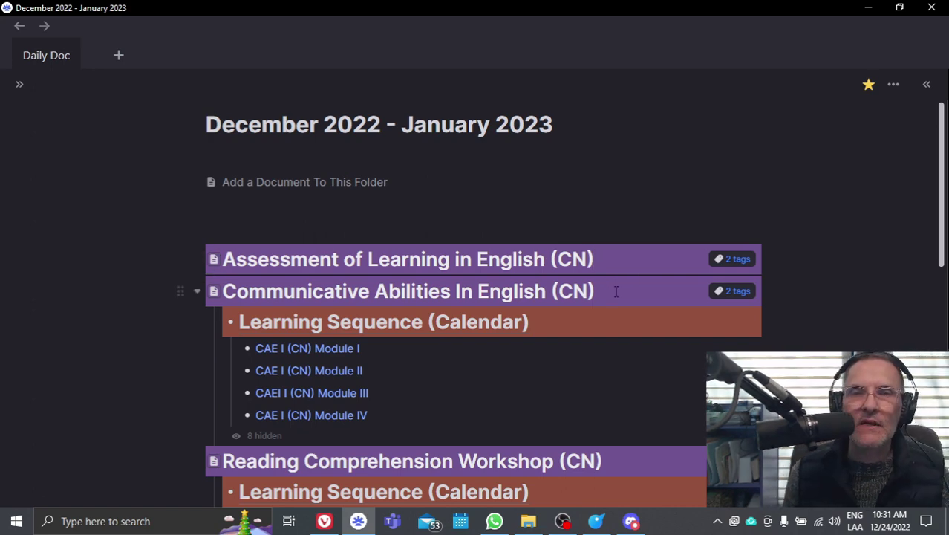
{"action": "key", "text": "Return"}
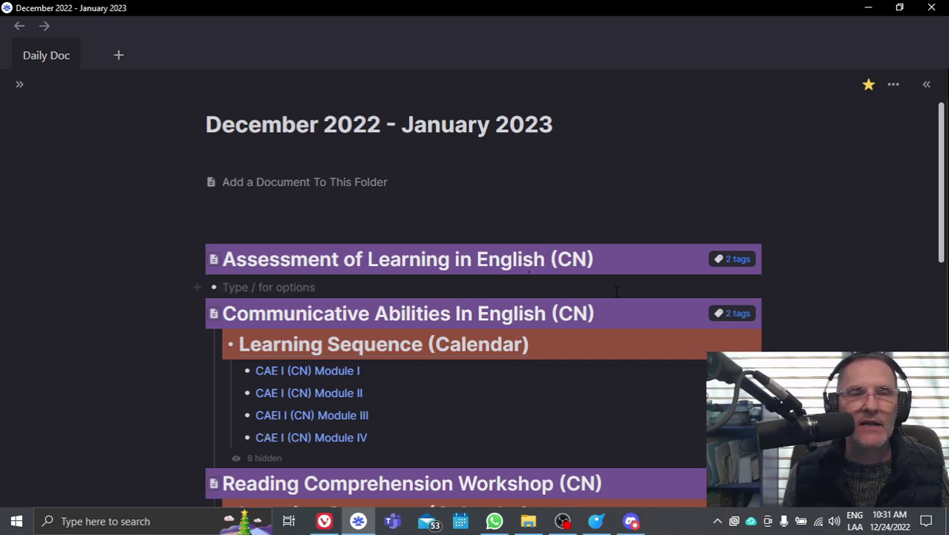
{"action": "key", "text": "Tab"}
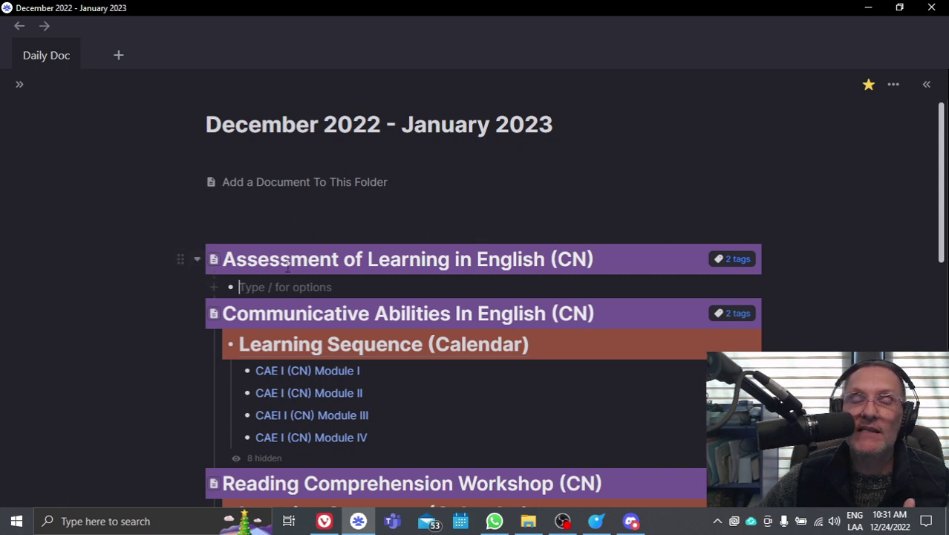
{"action": "left_click", "coordinate": [195, 262]}
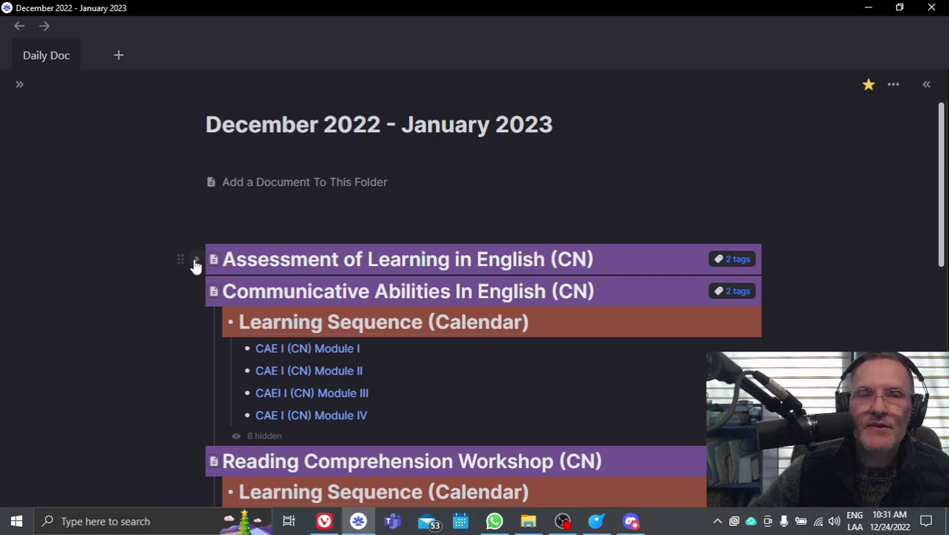
{"action": "left_click", "coordinate": [195, 262]}
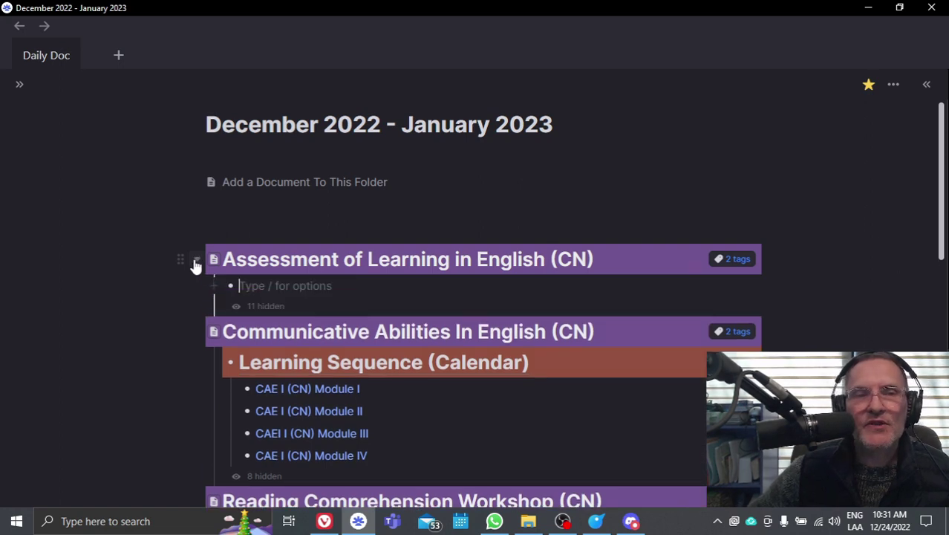
From the 11 hidden sections, show only Learning Sequence (Calendar) with Modules I–IV
{"action": "left_click", "coordinate": [266, 307]}
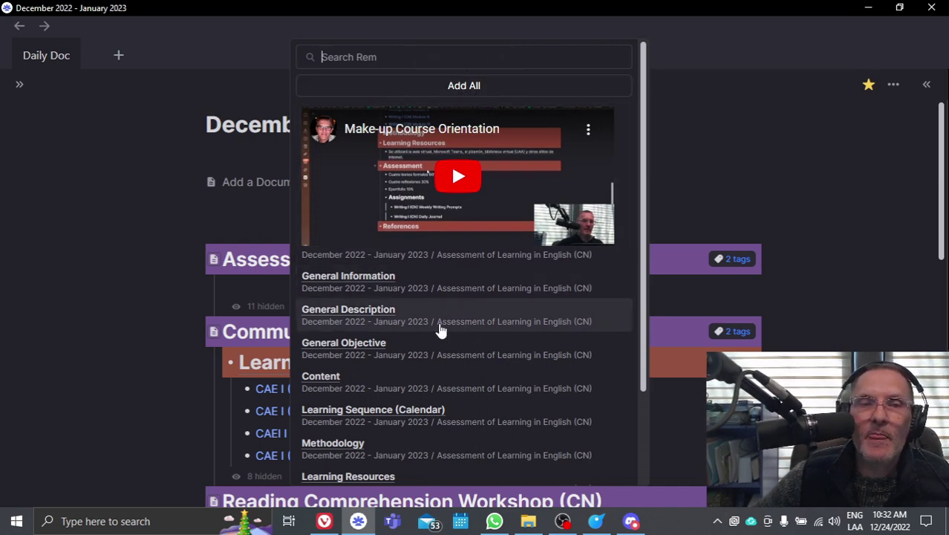
{"action": "left_click", "coordinate": [338, 417]}
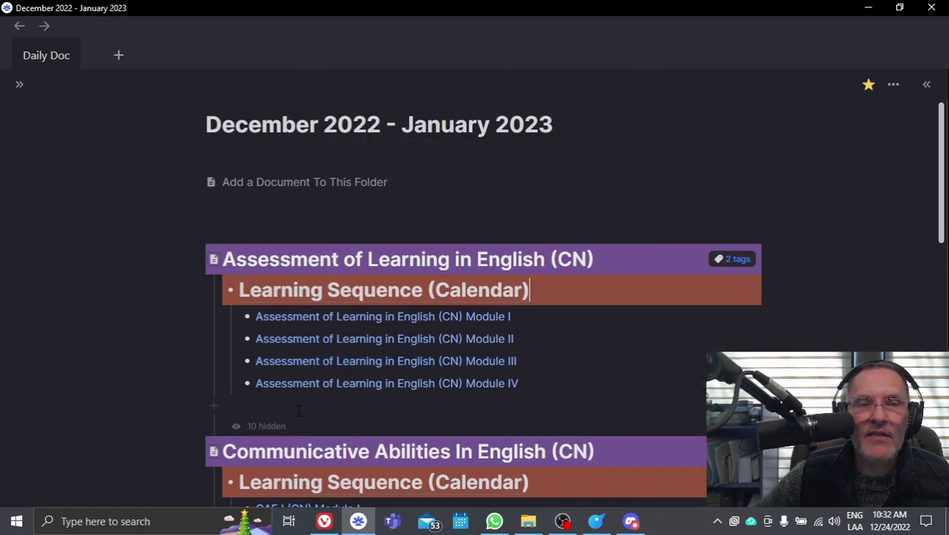
{"action": "left_click", "coordinate": [299, 411]}
Delete the empty bullet below Module IV and scroll down to Communicative Abilities
{"action": "key", "text": "BackSpace"}
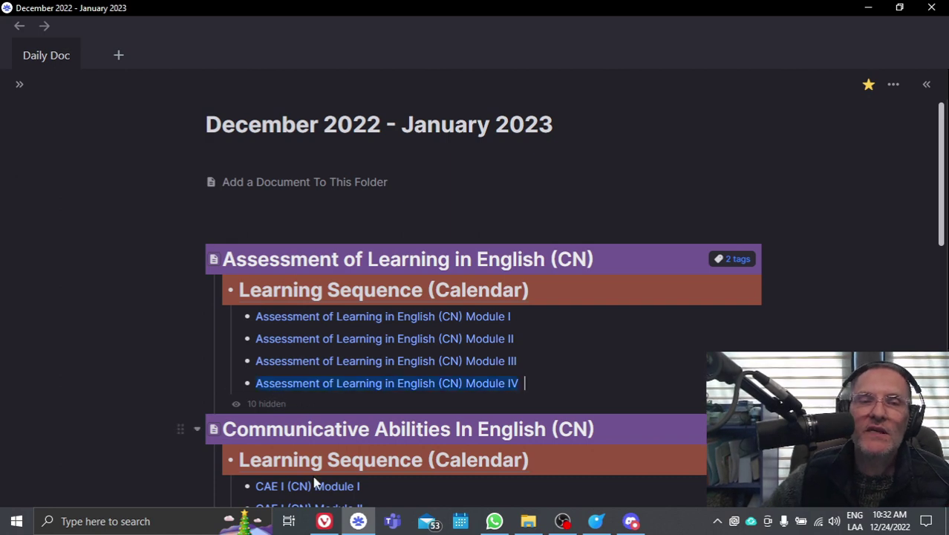
{"action": "scroll", "coordinate": [374, 469], "scroll_direction": "down", "scroll_amount": 2}
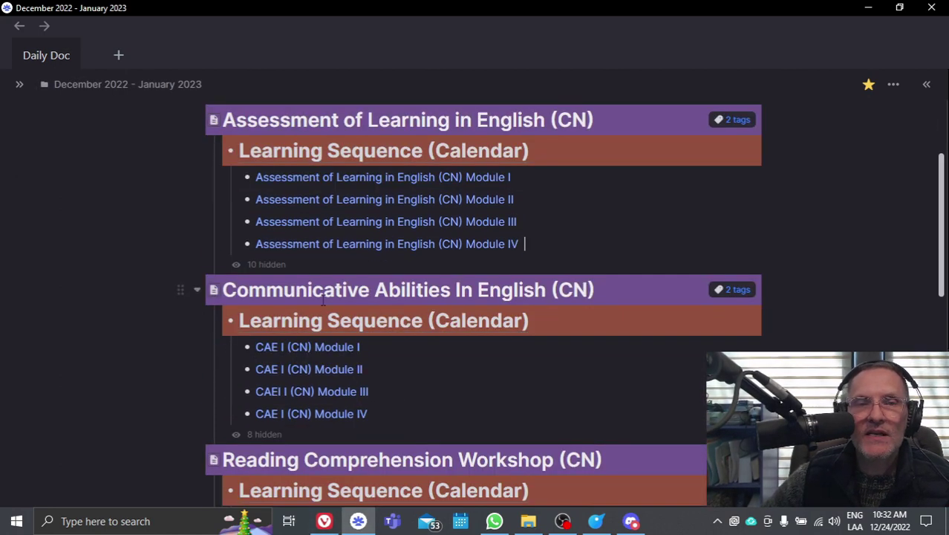
{"action": "scroll", "coordinate": [321, 321], "scroll_direction": "down", "scroll_amount": 2}
{"action": "scroll", "coordinate": [293, 271], "scroll_direction": "up", "scroll_amount": 1}
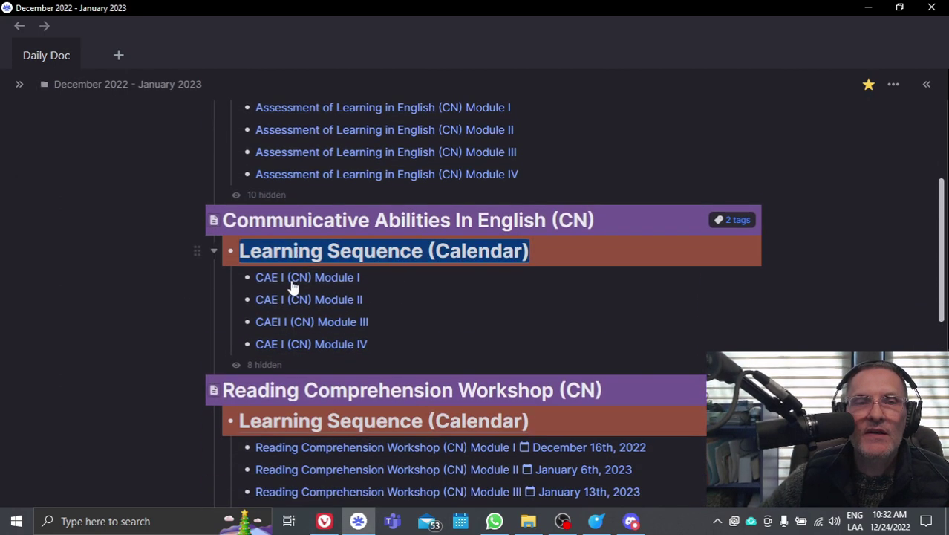
Preview the CAE module links under Communicative Abilities In English (CN)
{"action": "mouse_move", "coordinate": [311, 282]}
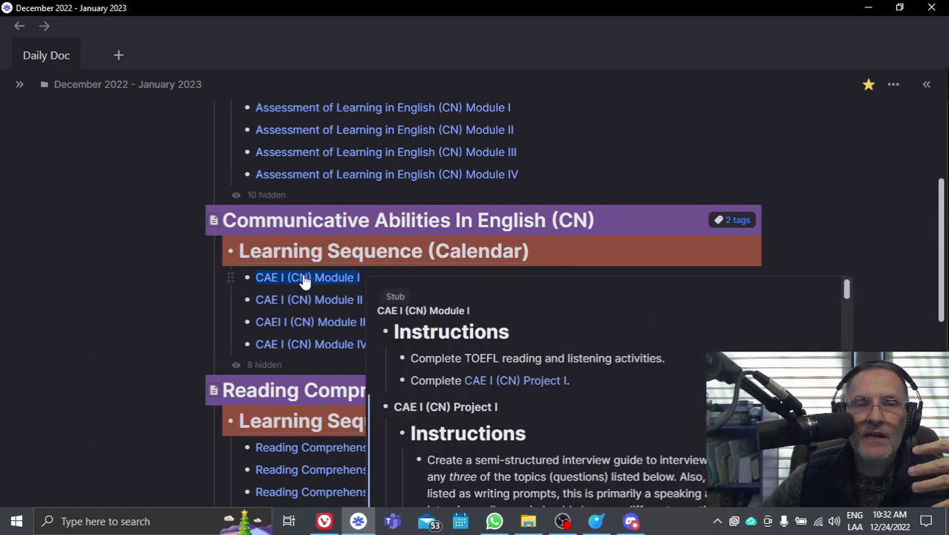
{"action": "left_click_drag", "start_coordinate": [293, 257], "coordinate": [326, 280]}
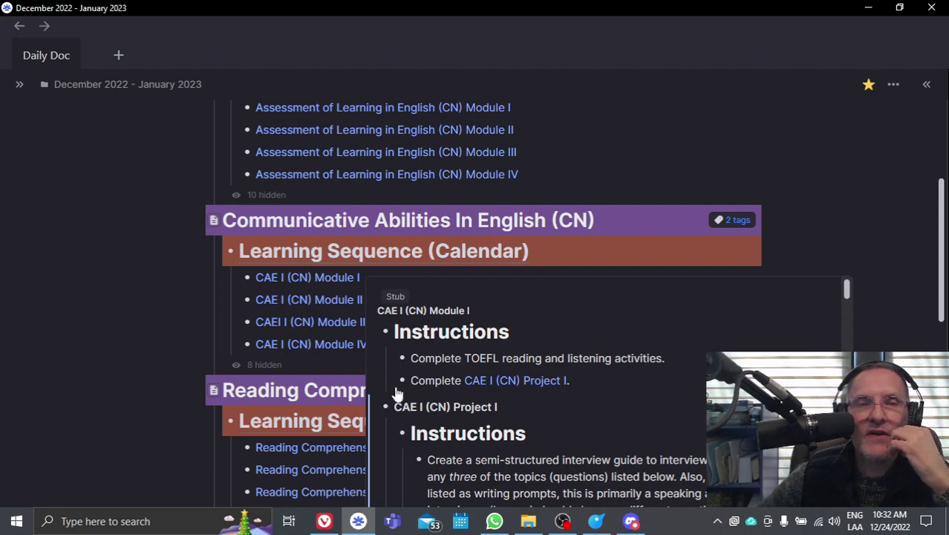
{"action": "mouse_move", "coordinate": [329, 346]}
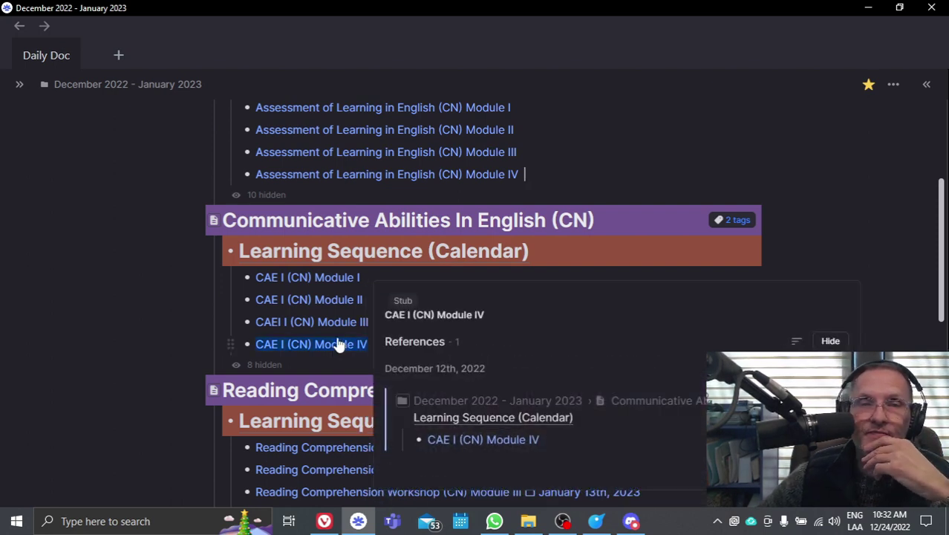
{"action": "scroll", "coordinate": [349, 327], "scroll_direction": "up", "scroll_amount": 3}
{"action": "scroll", "coordinate": [334, 312], "scroll_direction": "down", "scroll_amount": 4}
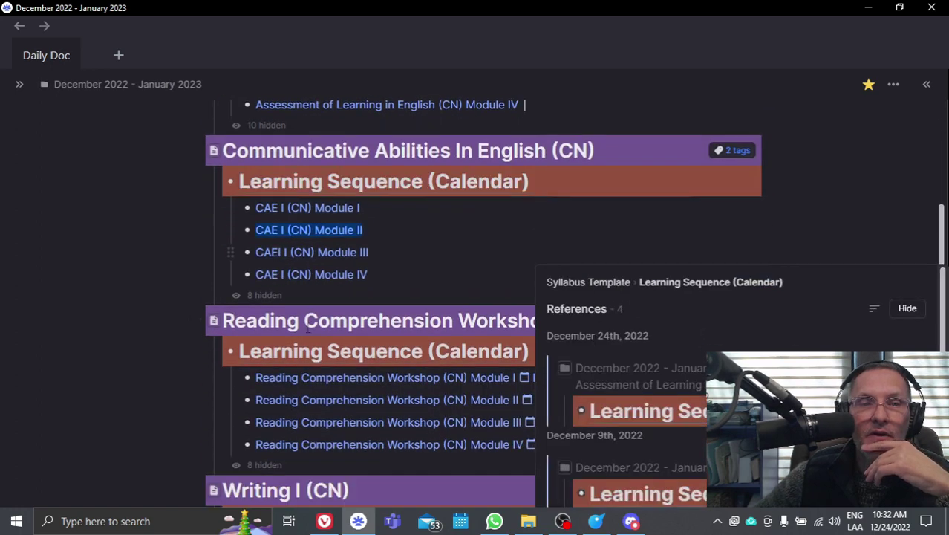
{"action": "scroll", "coordinate": [320, 339], "scroll_direction": "down", "scroll_amount": 3}
{"action": "scroll", "coordinate": [301, 333], "scroll_direction": "up", "scroll_amount": 3}
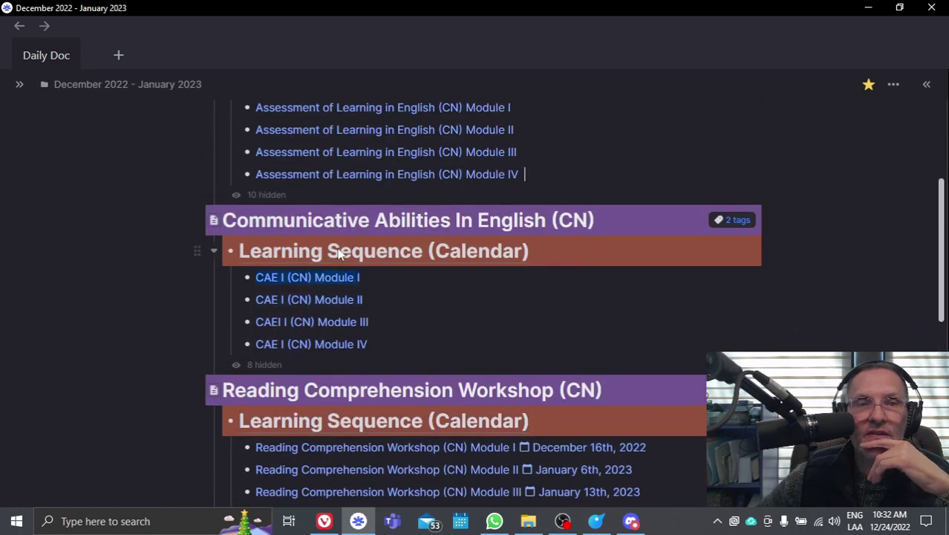
Add all 8 hidden Communicative Abilities sections and scroll through the orientation video and General Information
{"action": "left_click", "coordinate": [259, 365]}
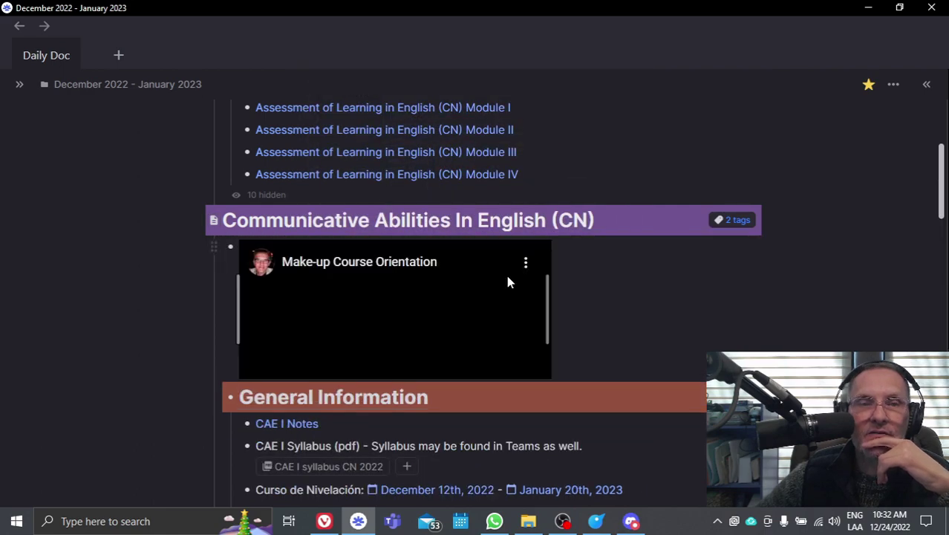
{"action": "scroll", "coordinate": [483, 297], "scroll_direction": "down", "scroll_amount": 2}
{"action": "scroll", "coordinate": [481, 312], "scroll_direction": "down", "scroll_amount": 4}
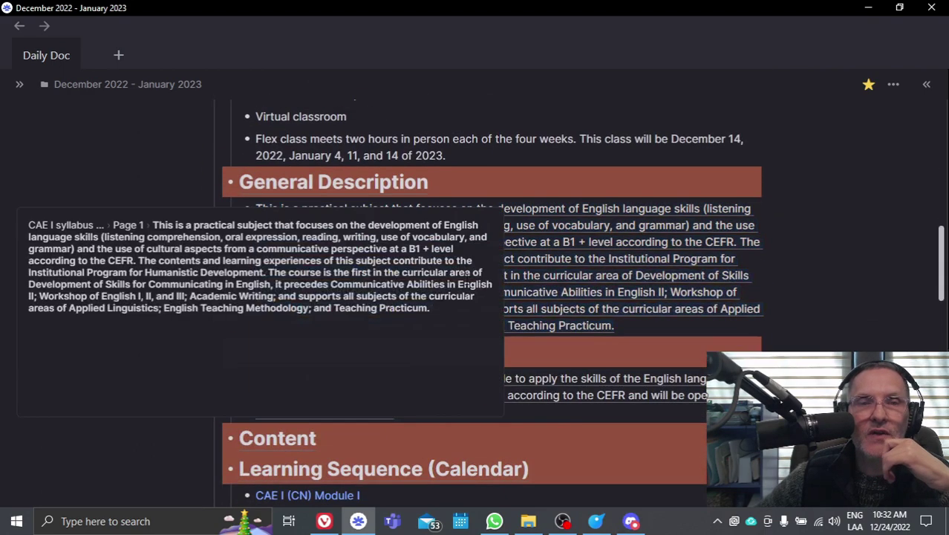
{"action": "scroll", "coordinate": [669, 298], "scroll_direction": "up", "scroll_amount": 3}
{"action": "scroll", "coordinate": [646, 226], "scroll_direction": "up", "scroll_amount": 8}
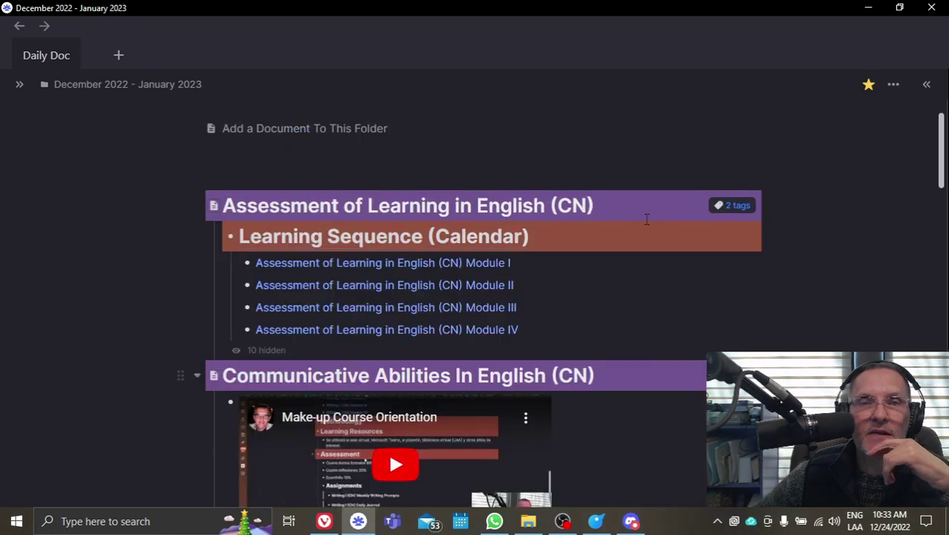
{"action": "scroll", "coordinate": [398, 399], "scroll_direction": "down", "scroll_amount": 2}
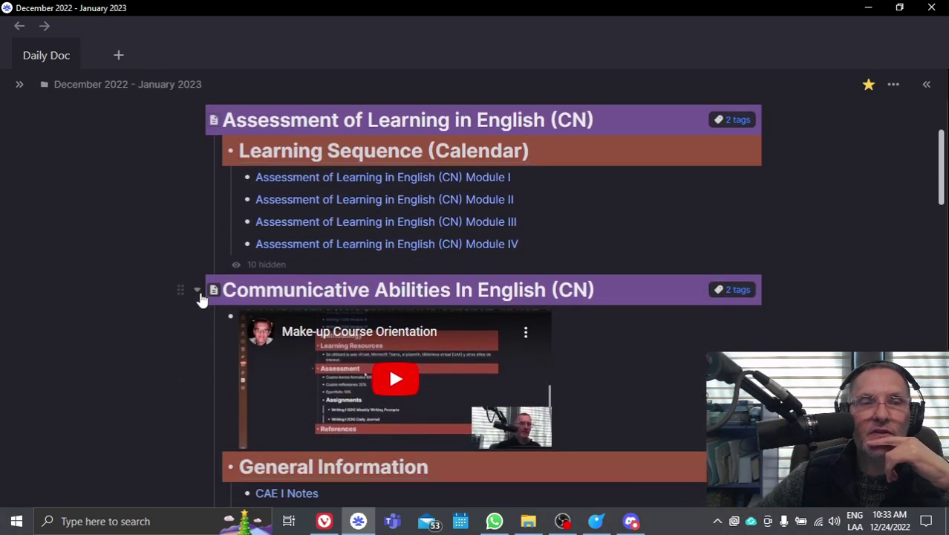
Add an empty child bullet under Communicative Abilities In English (CN) so its other sections collapse as hidden
{"action": "left_click", "coordinate": [197, 290]}
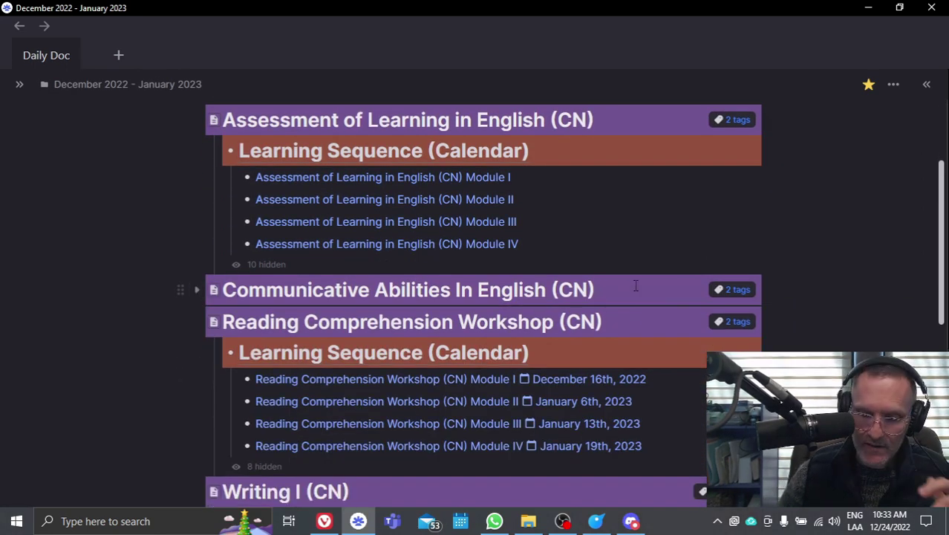
{"action": "key", "text": "Return"}
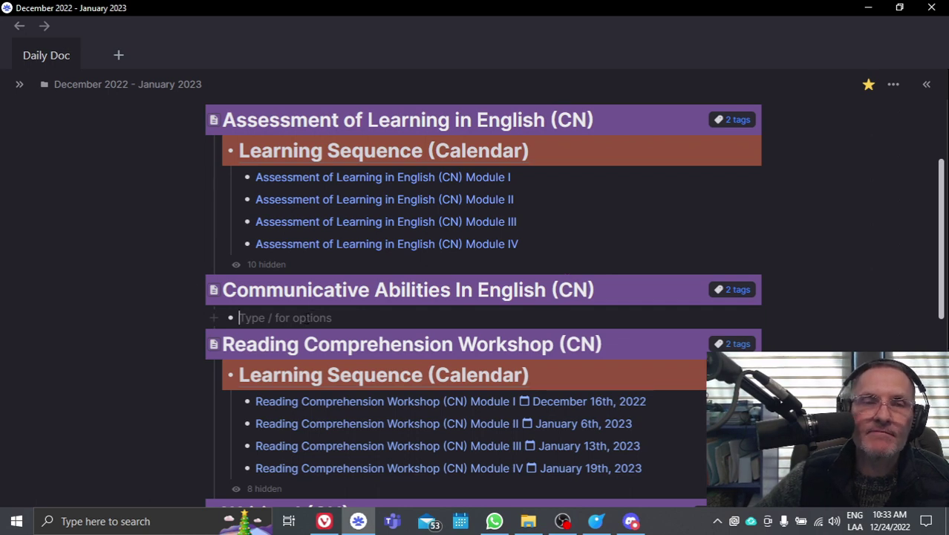
{"action": "left_click", "coordinate": [197, 293]}
{"action": "left_click", "coordinate": [198, 295]}
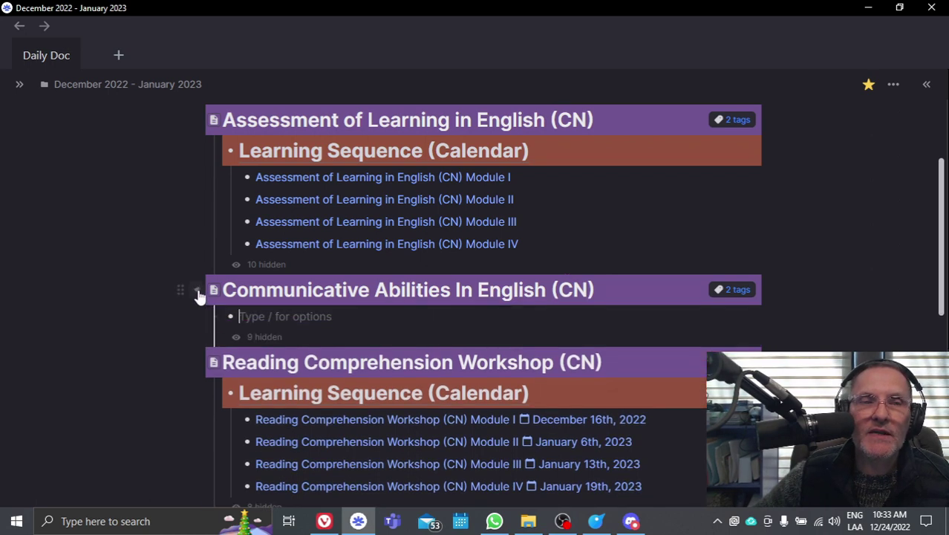
Reveal only Learning Sequence (Calendar) with CAE I Modules I–IV, and remove the extra empty bullet
{"action": "left_click", "coordinate": [253, 338]}
{"action": "scroll", "coordinate": [393, 349], "scroll_direction": "down", "scroll_amount": 1}
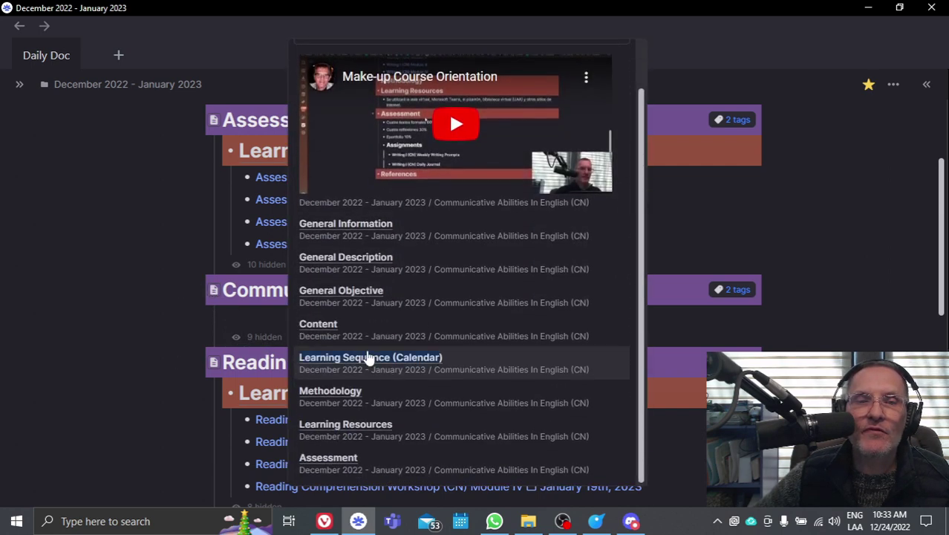
{"action": "left_click", "coordinate": [363, 358]}
{"action": "key", "text": "Return"}
{"action": "key", "text": "BackSpace"}
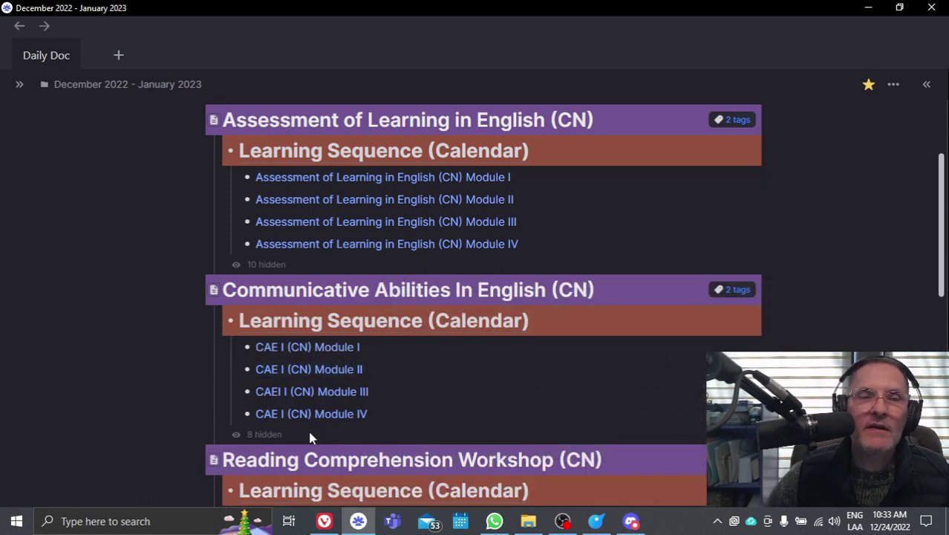
{"action": "mouse_move", "coordinate": [311, 370]}
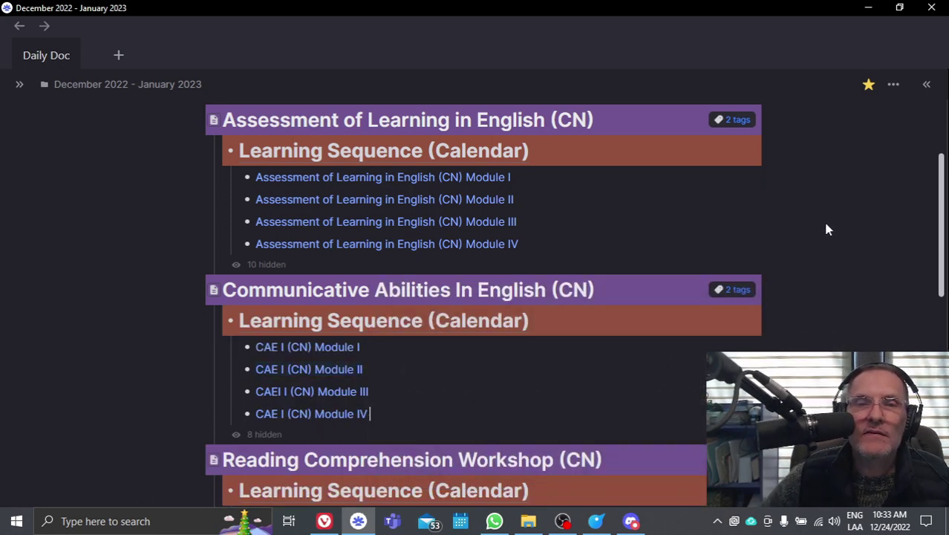
{"action": "scroll", "coordinate": [892, 252], "scroll_direction": "down", "scroll_amount": 2}
{"action": "scroll", "coordinate": [579, 223], "scroll_direction": "up", "scroll_amount": 3}
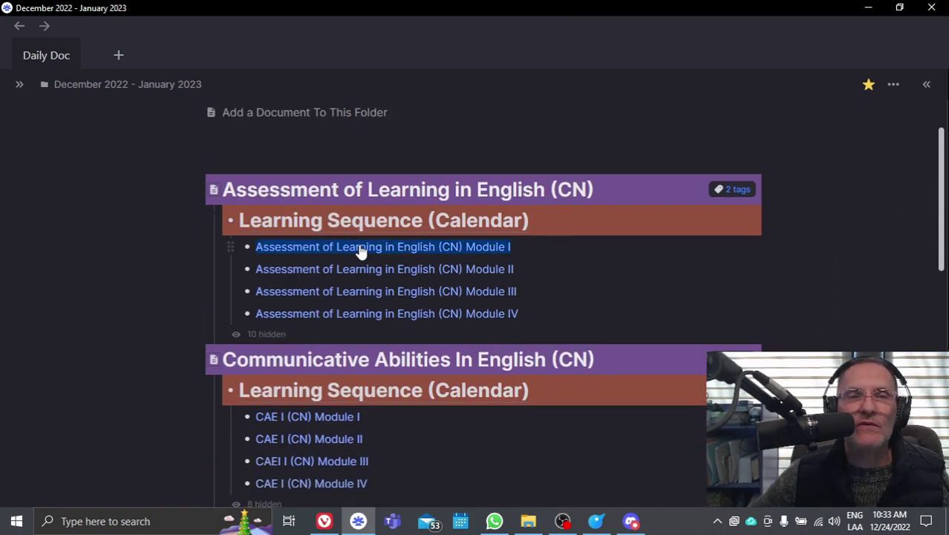
{"action": "mouse_move", "coordinate": [361, 249]}
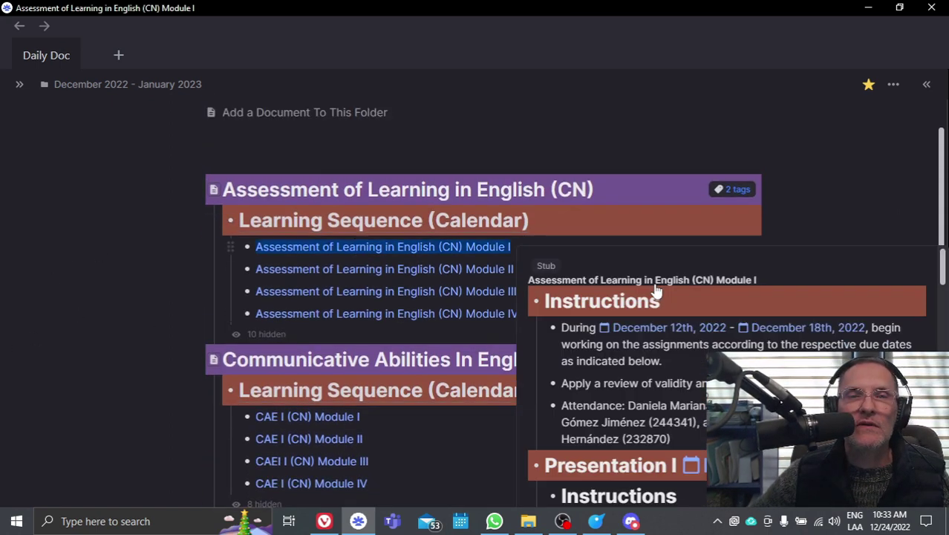
{"action": "left_click", "coordinate": [464, 248]}
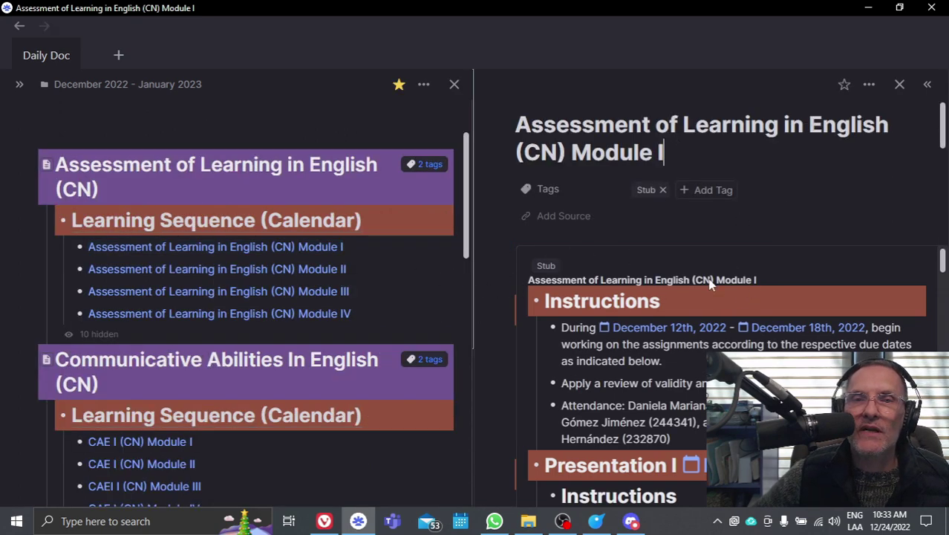
{"action": "left_click", "coordinate": [900, 85]}
{"action": "left_click", "coordinate": [310, 396]}
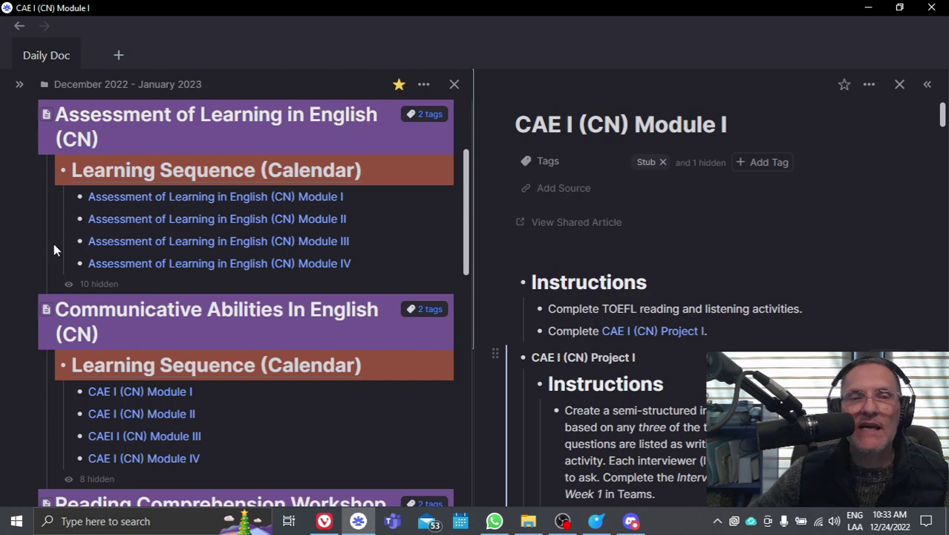
{"action": "left_click", "coordinate": [900, 87]}
Preview the CAE module links, then open the left sidebar with the pinned Spring 2023 Semester folder
{"action": "mouse_move", "coordinate": [264, 411]}
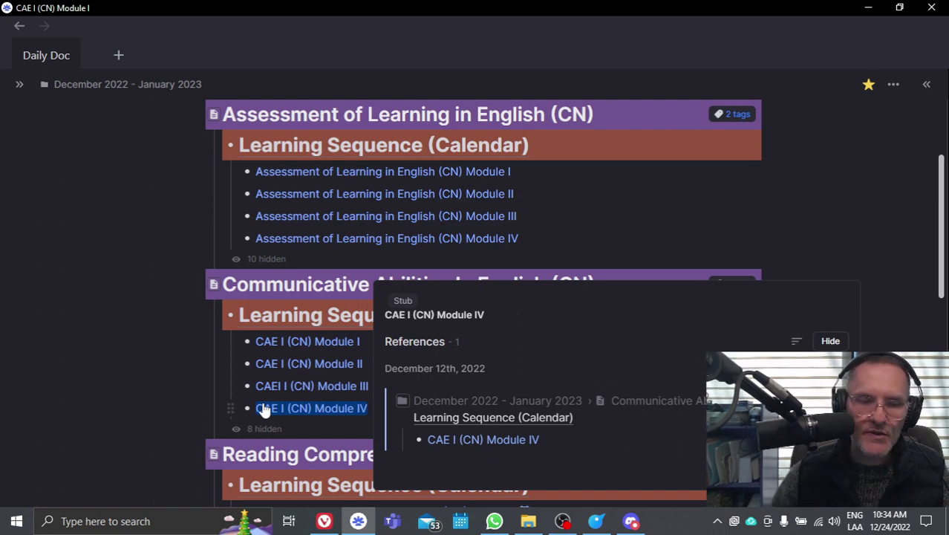
{"action": "mouse_move", "coordinate": [294, 391]}
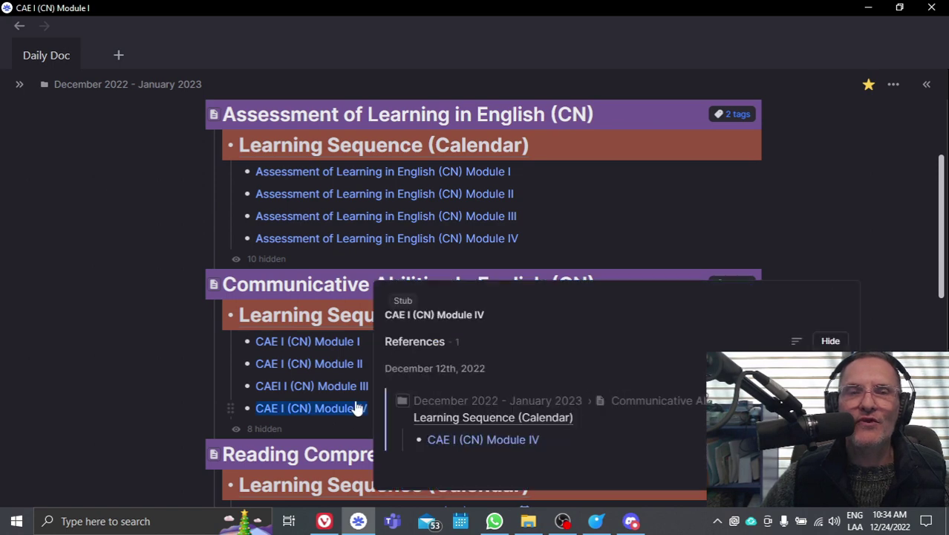
{"action": "mouse_move", "coordinate": [295, 349]}
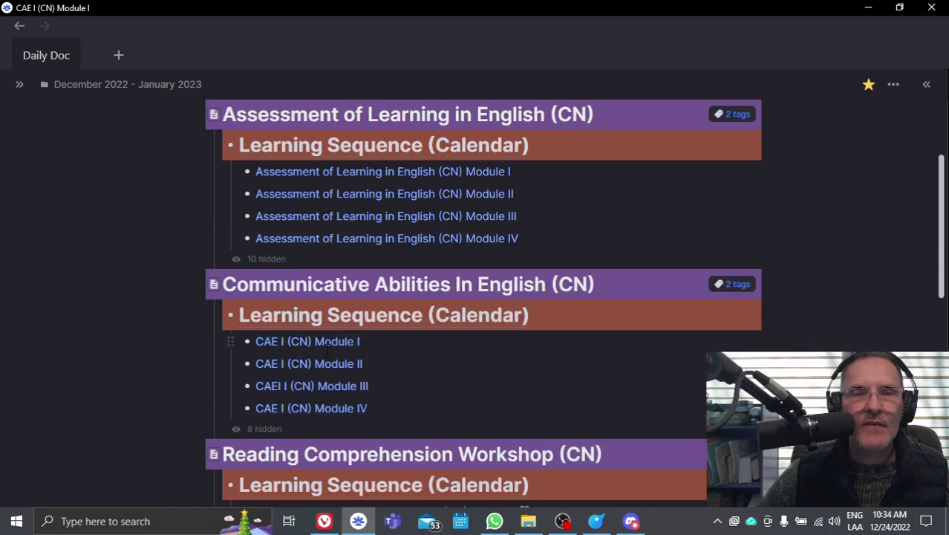
{"action": "scroll", "coordinate": [326, 350], "scroll_direction": "down", "scroll_amount": 5}
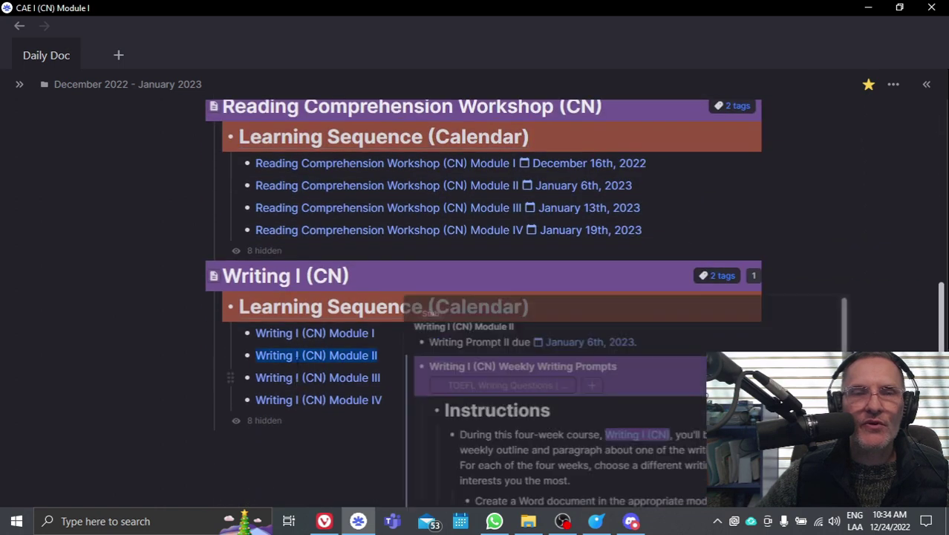
{"action": "scroll", "coordinate": [305, 357], "scroll_direction": "up", "scroll_amount": 5}
{"action": "left_click", "coordinate": [19, 84]}
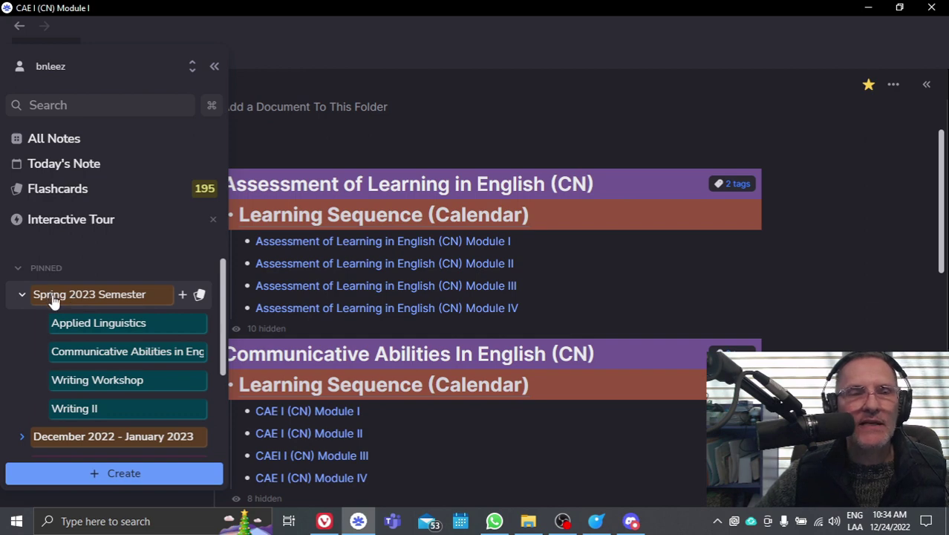
Open the Spring 2023 Semester folder page and start an empty bullet below its four course documents
{"action": "left_click", "coordinate": [95, 297]}
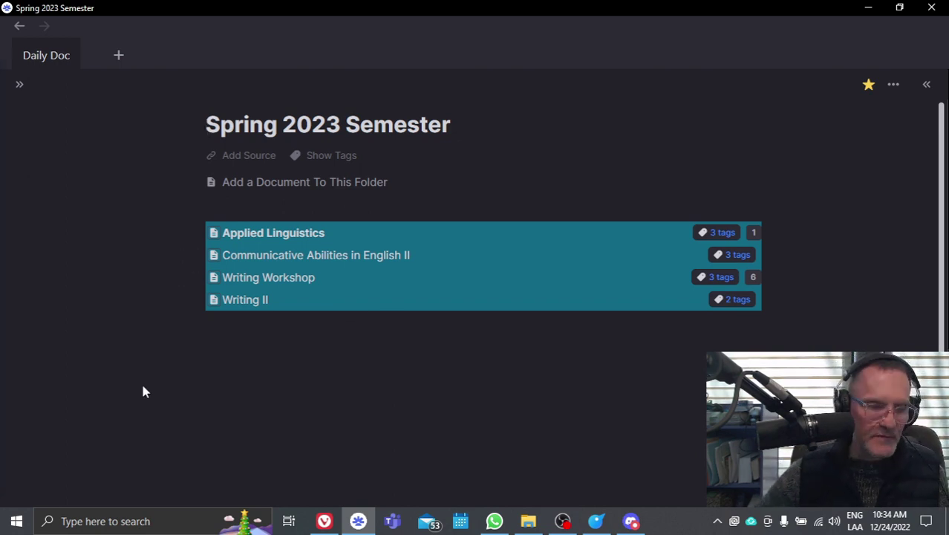
{"action": "left_click", "coordinate": [216, 348]}
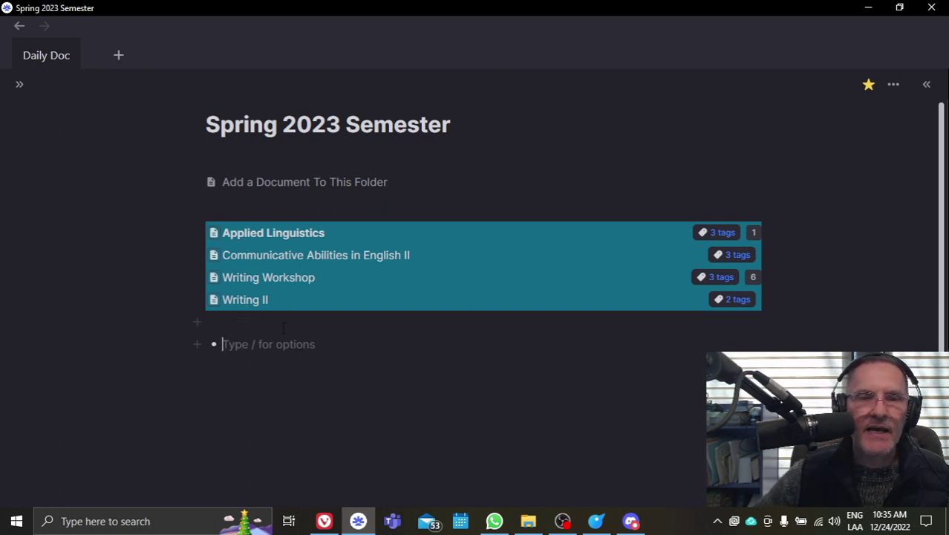
Make Applied Linguistics, Communicative Abilities, Writing Workshop and Writing II headers, removing the empty bullet
{"action": "left_click_drag", "start_coordinate": [283, 328], "coordinate": [269, 206]}
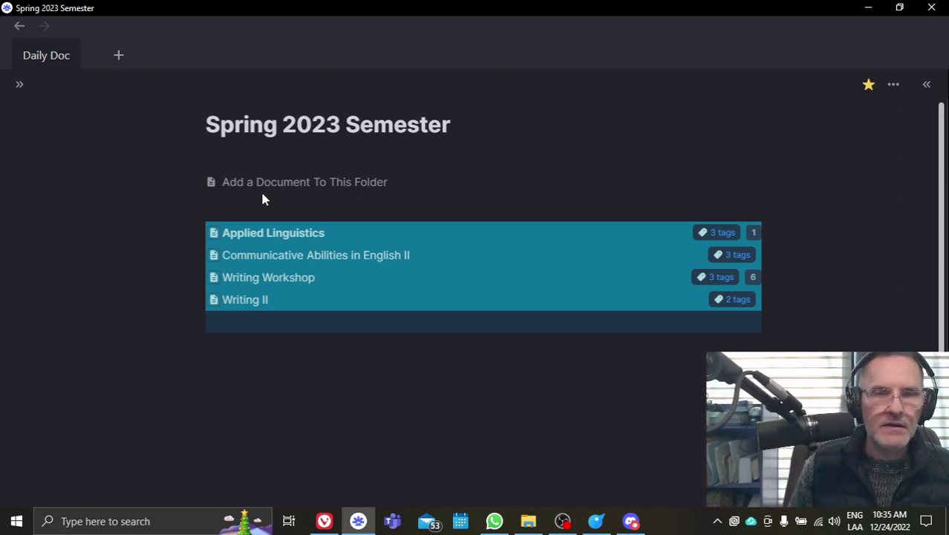
{"action": "key", "text": "ctrl+k"}
{"action": "type", "text": "h"}
{"action": "key", "text": "Return"}
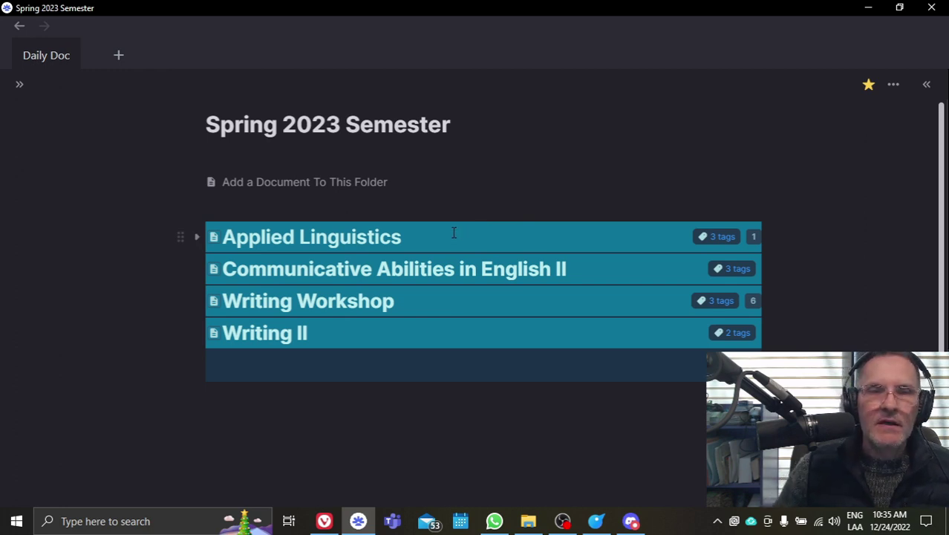
{"action": "left_click", "coordinate": [417, 238]}
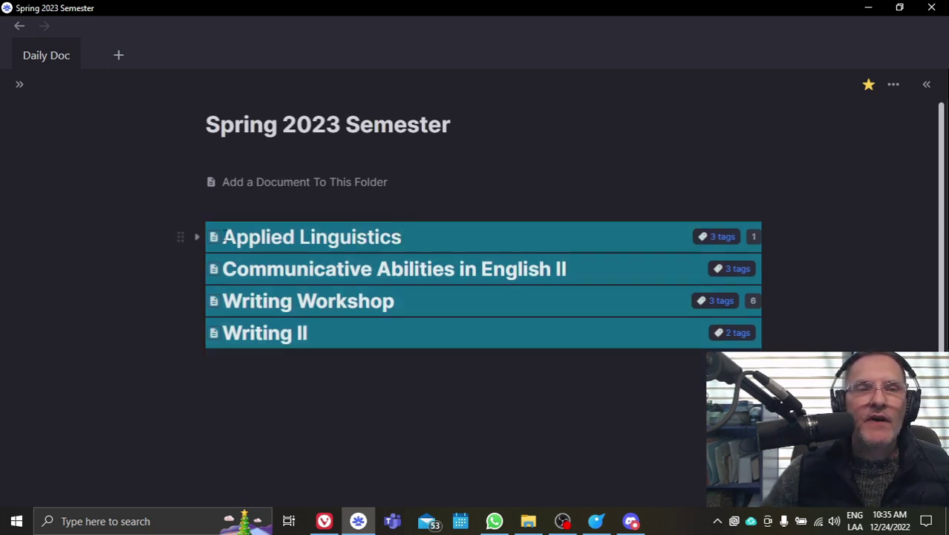
{"action": "left_click", "coordinate": [214, 237]}
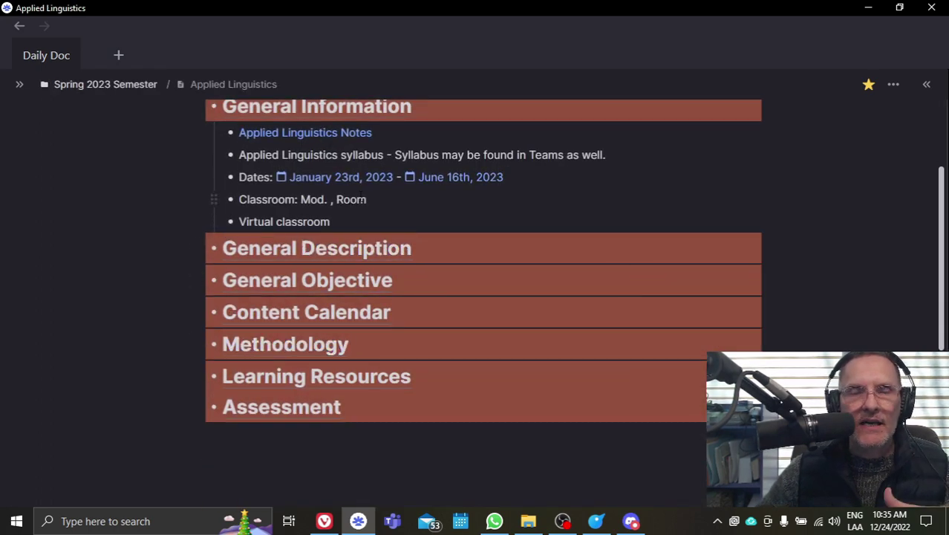
{"action": "scroll", "coordinate": [362, 191], "scroll_direction": "up", "scroll_amount": 3}
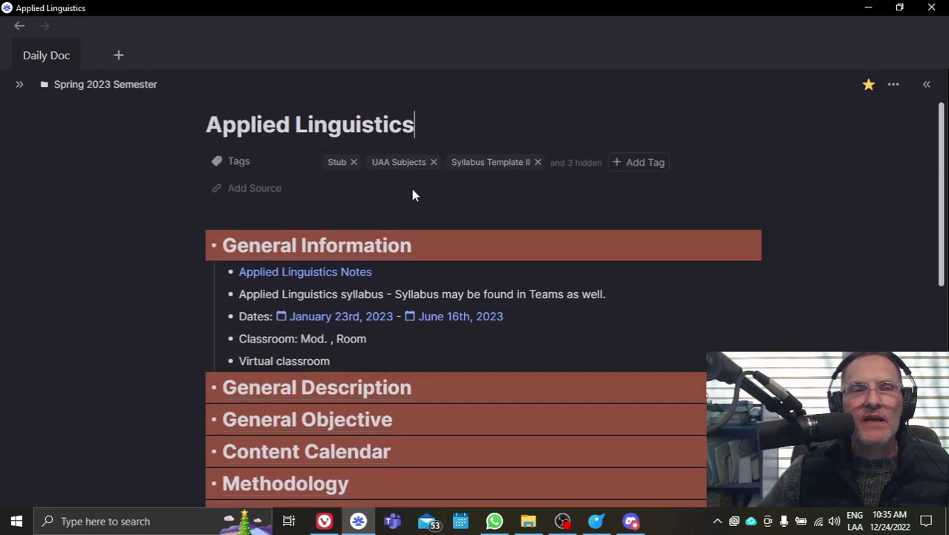
{"action": "left_click", "coordinate": [19, 25]}
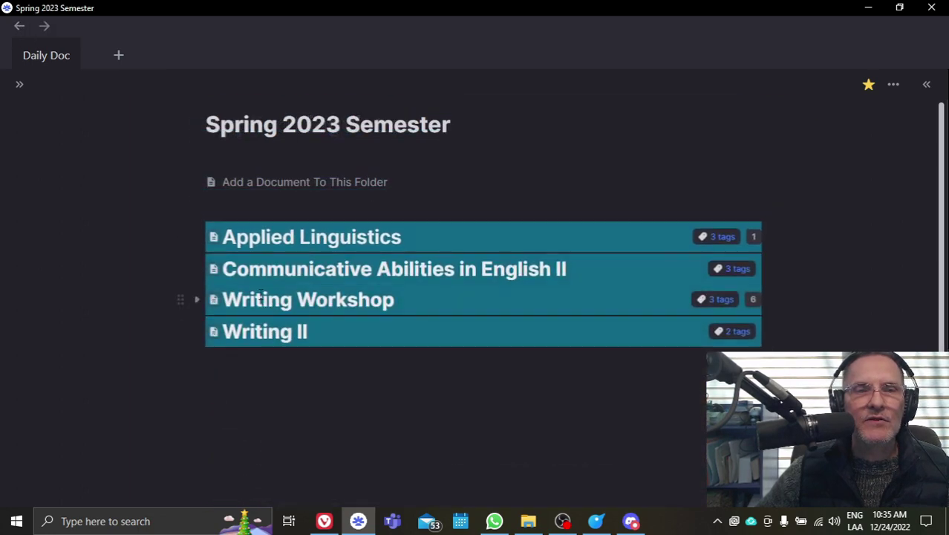
{"action": "left_click", "coordinate": [212, 274]}
{"action": "scroll", "coordinate": [298, 267], "scroll_direction": "down", "scroll_amount": 4}
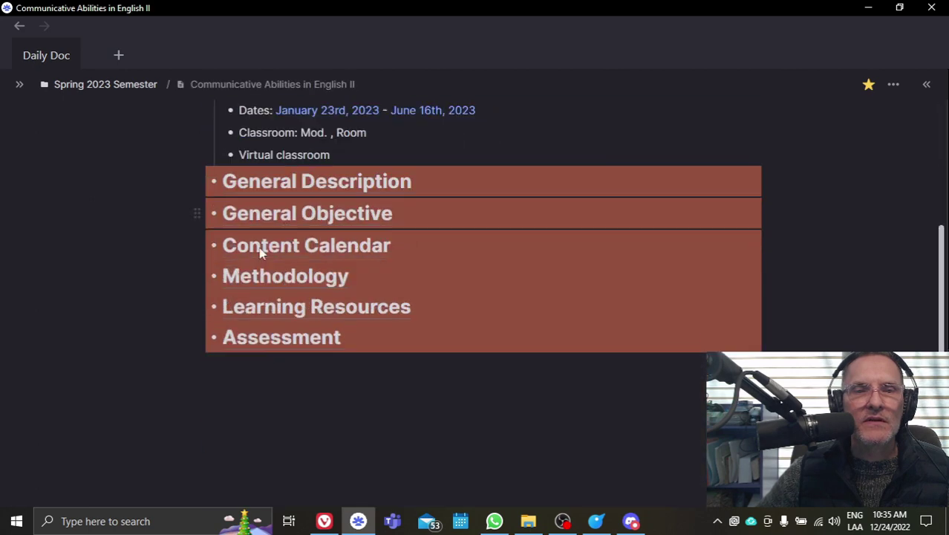
{"action": "left_click", "coordinate": [19, 26]}
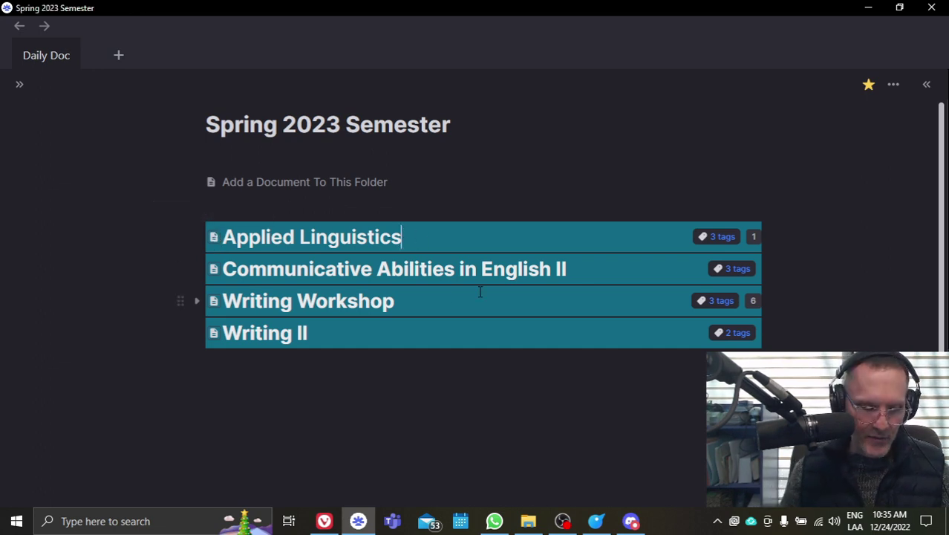
Add an empty bullet nested under the Applied Linguistics heading
{"action": "key", "text": "Return"}
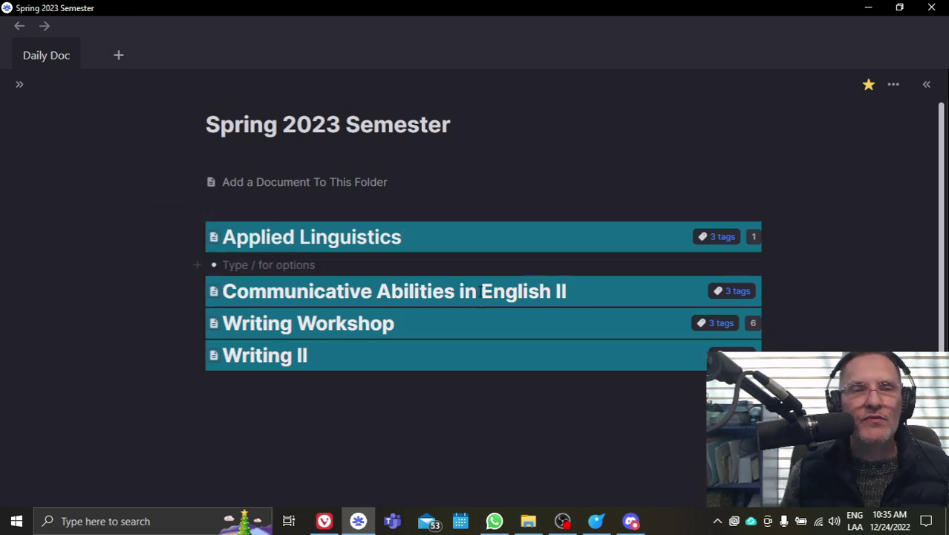
{"action": "key", "text": "Tab"}
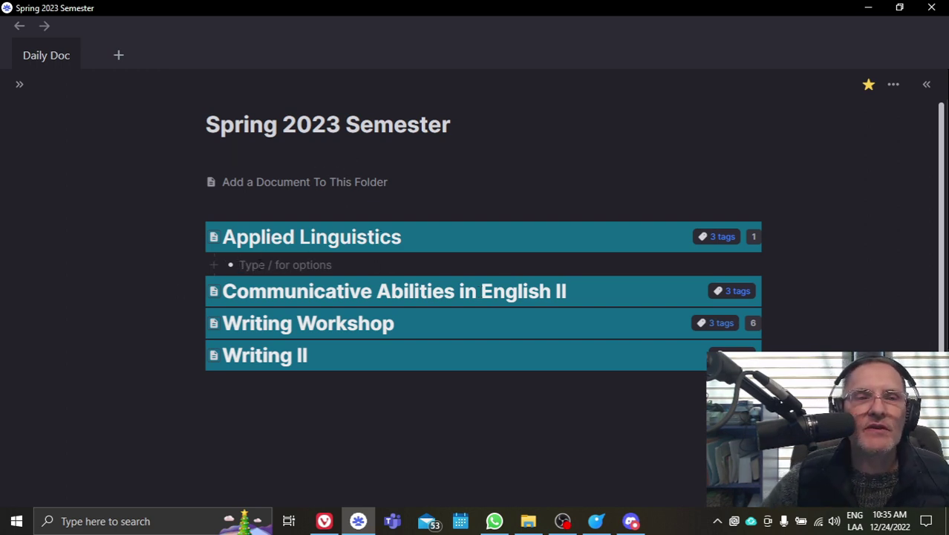
Expand Applied Linguistics to review its syllabus sections, then collapse it again
{"action": "left_click", "coordinate": [196, 239]}
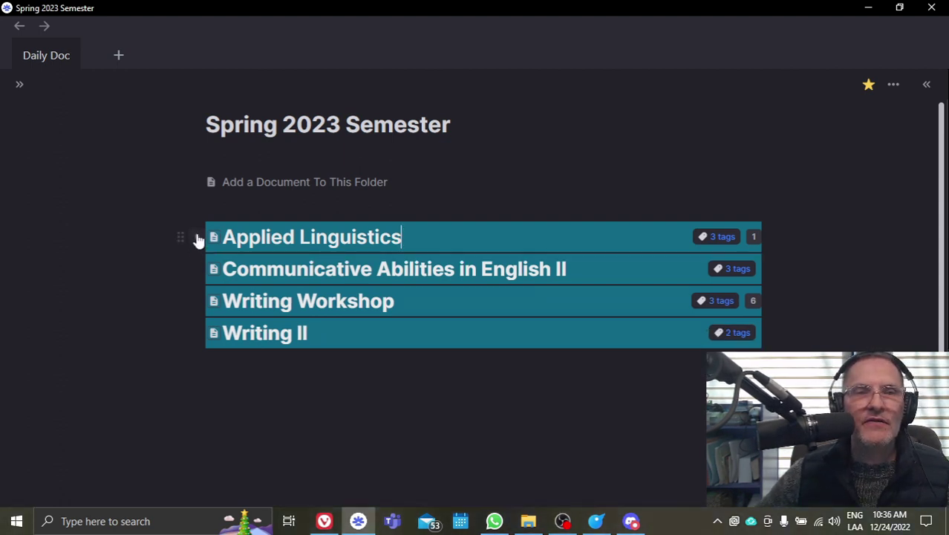
{"action": "left_click", "coordinate": [197, 239]}
{"action": "scroll", "coordinate": [422, 370], "scroll_direction": "down", "scroll_amount": 2}
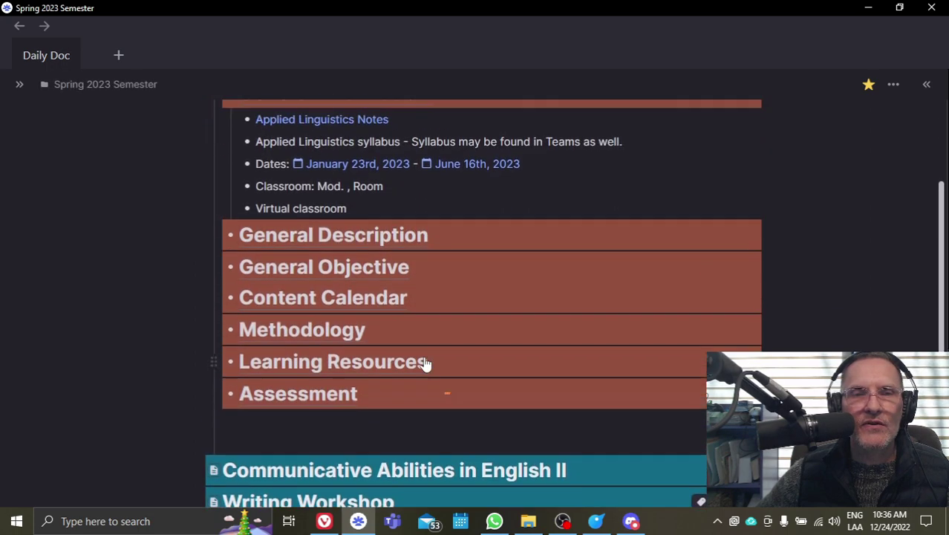
{"action": "scroll", "coordinate": [409, 341], "scroll_direction": "up", "scroll_amount": 2}
{"action": "left_click", "coordinate": [197, 239]}
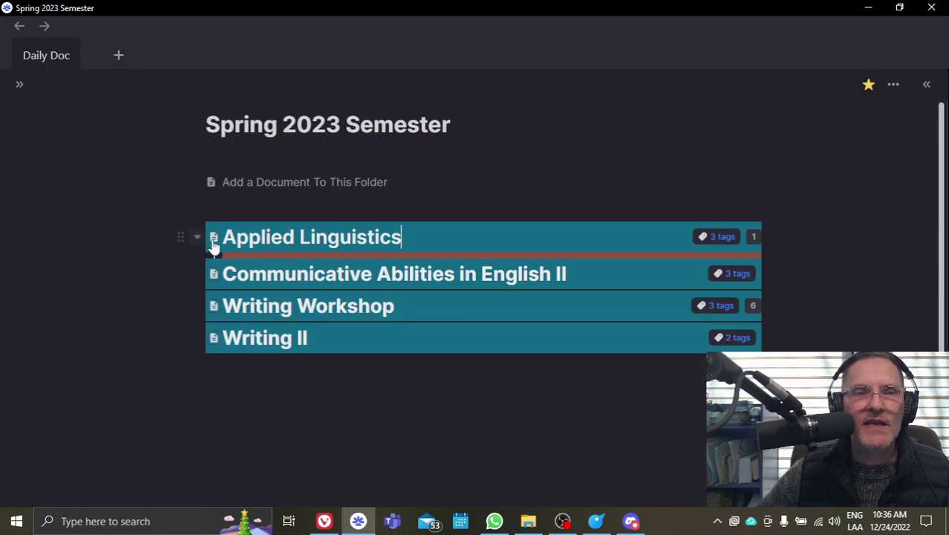
Browse the Applied Linguistics document, then return to the Spring 2023 Semester folder page
{"action": "left_click", "coordinate": [213, 238]}
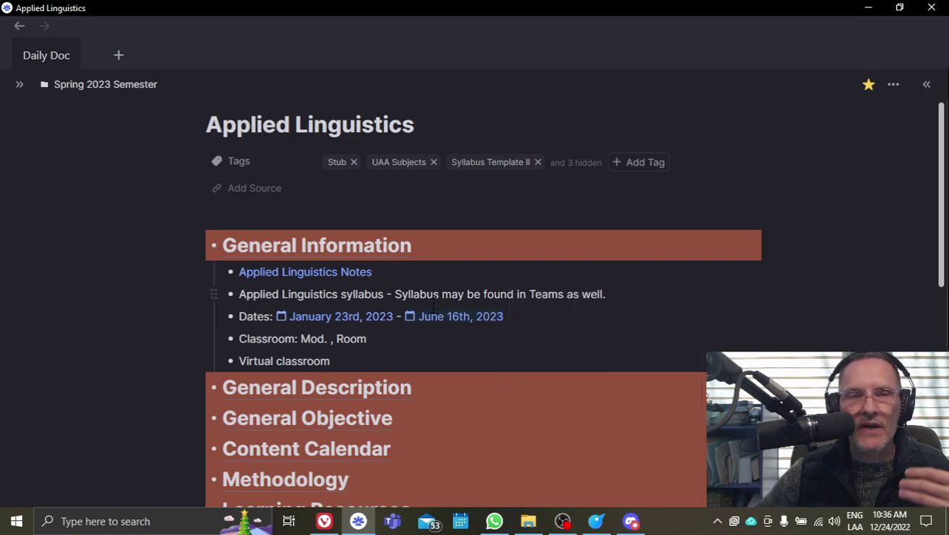
{"action": "scroll", "coordinate": [489, 323], "scroll_direction": "down", "scroll_amount": 3}
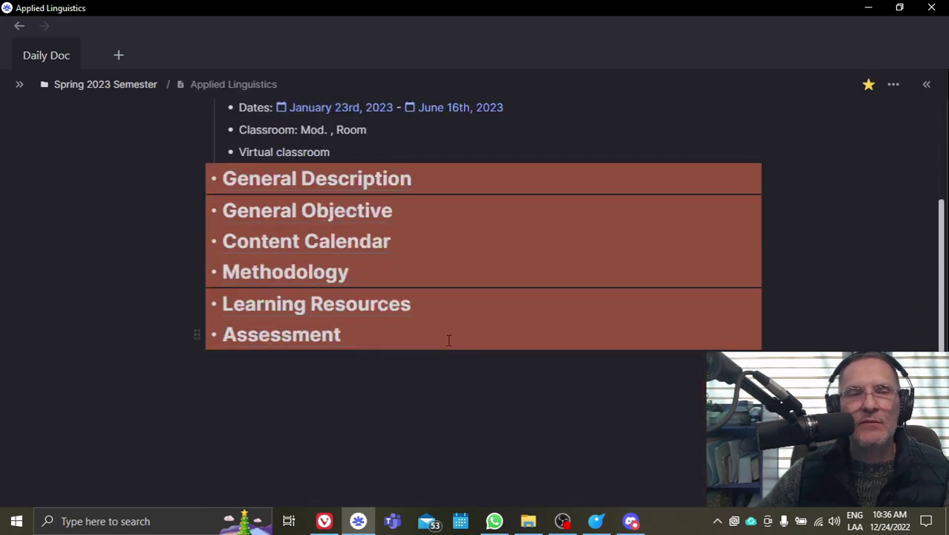
{"action": "scroll", "coordinate": [489, 322], "scroll_direction": "up", "scroll_amount": 2}
{"action": "left_click", "coordinate": [18, 26]}
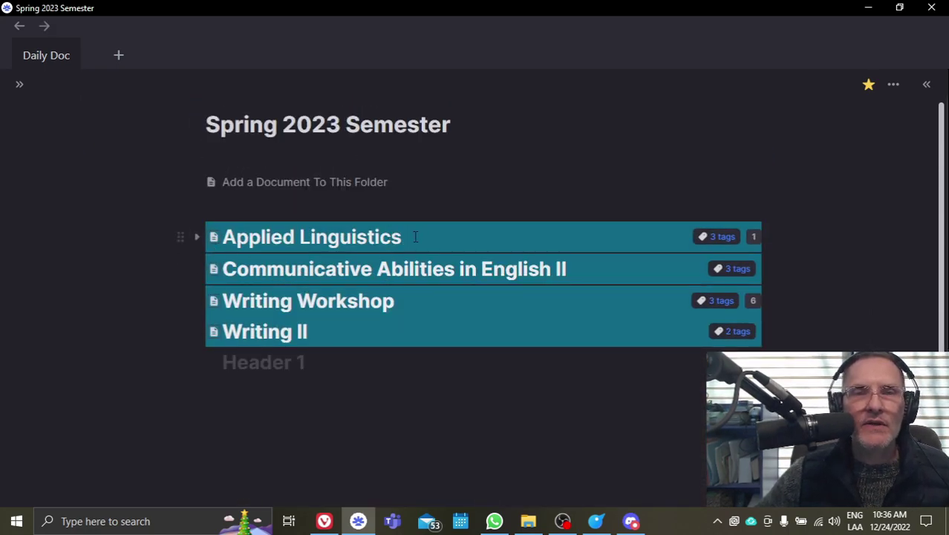
Nest an empty bullet under Applied Linguistics so its seven syllabus sections show as hidden
{"action": "key", "text": "Return"}
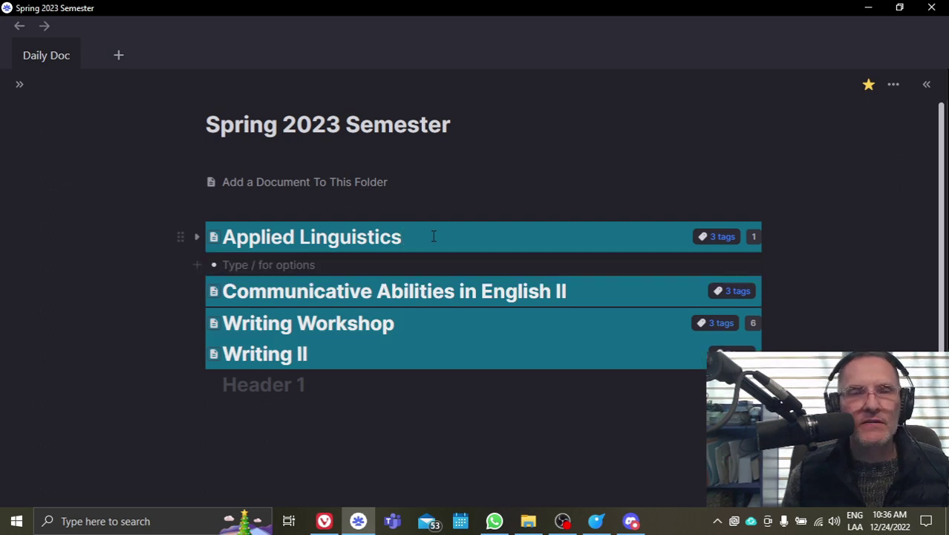
{"action": "key", "text": "Tab"}
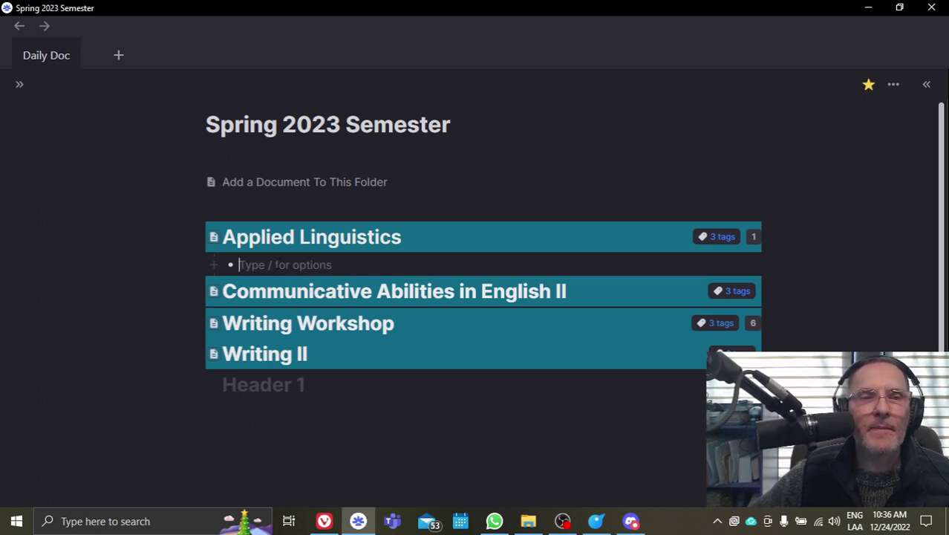
{"action": "left_click", "coordinate": [198, 239]}
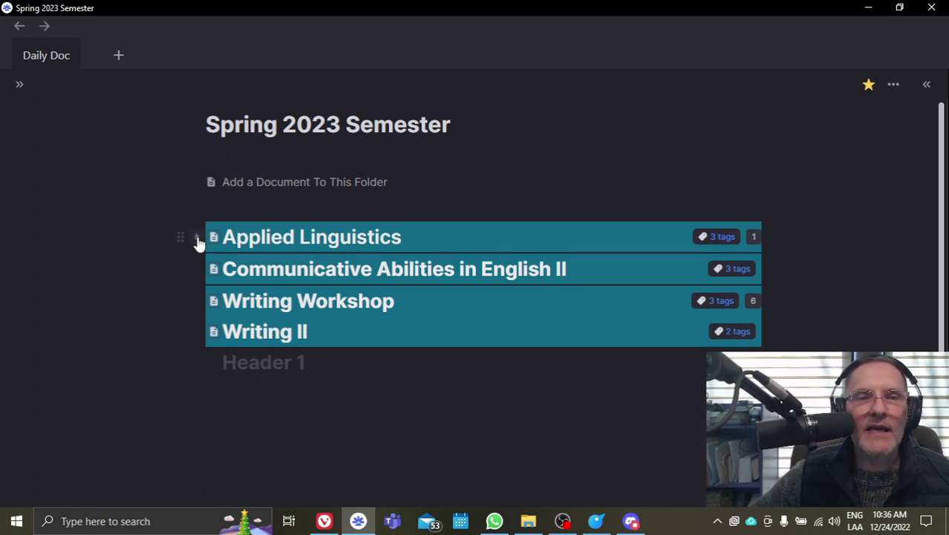
{"action": "left_click", "coordinate": [198, 239]}
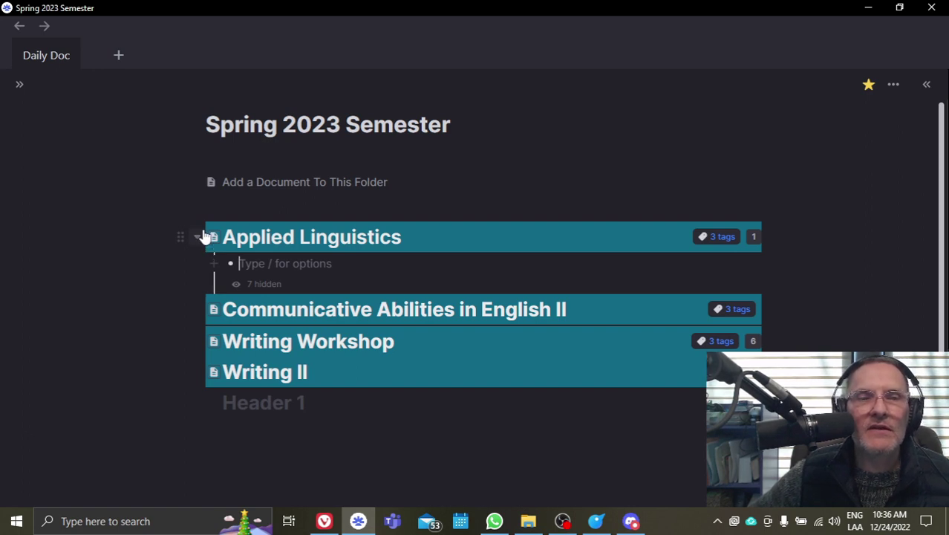
Reveal the Content Calendar section under Applied Linguistics, leaving 6 sections hidden
{"action": "left_click", "coordinate": [261, 286]}
{"action": "mouse_move", "coordinate": [338, 358]}
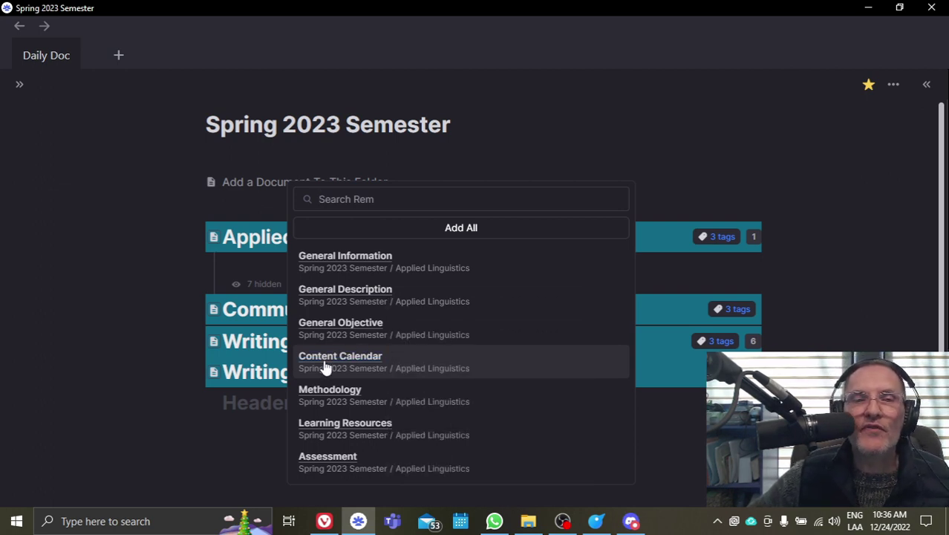
{"action": "left_click", "coordinate": [324, 367]}
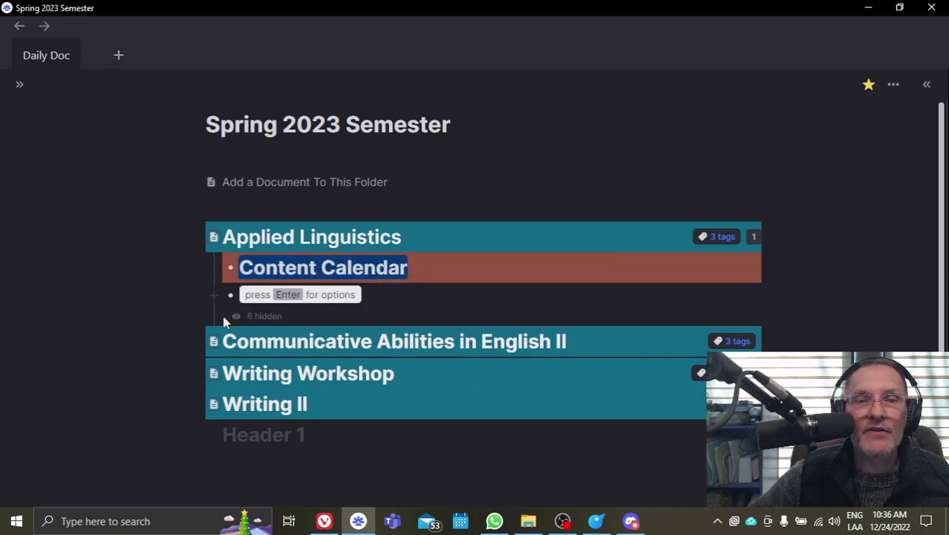
{"action": "key", "text": "Down"}
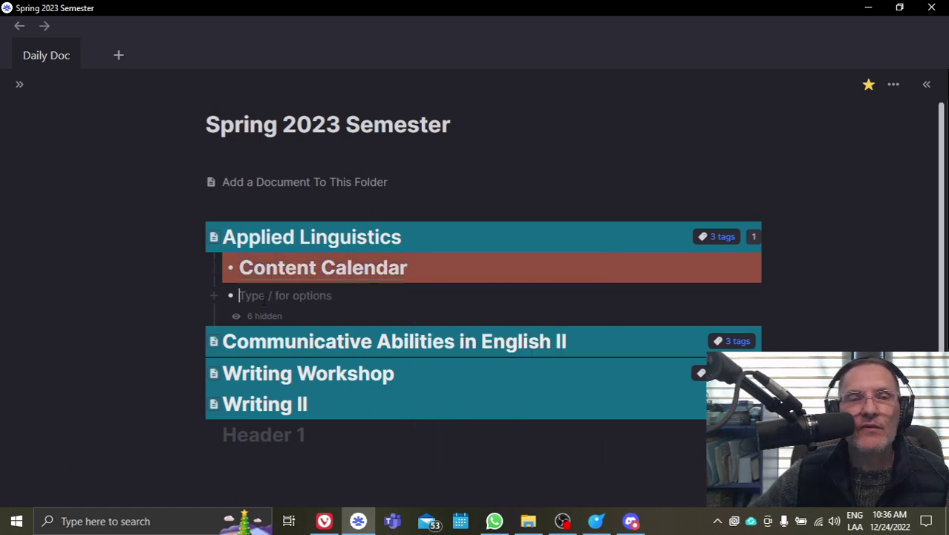
{"action": "left_click", "coordinate": [214, 237]}
{"action": "scroll", "coordinate": [476, 312], "scroll_direction": "down", "scroll_amount": 1}
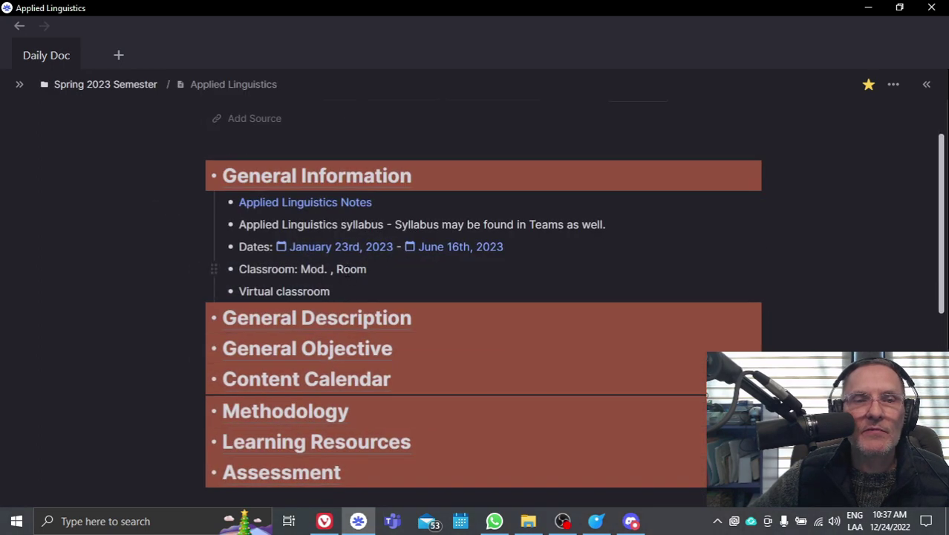
{"action": "key", "text": "Down"}
{"action": "key", "text": "Down"}
{"action": "key", "text": "Down"}
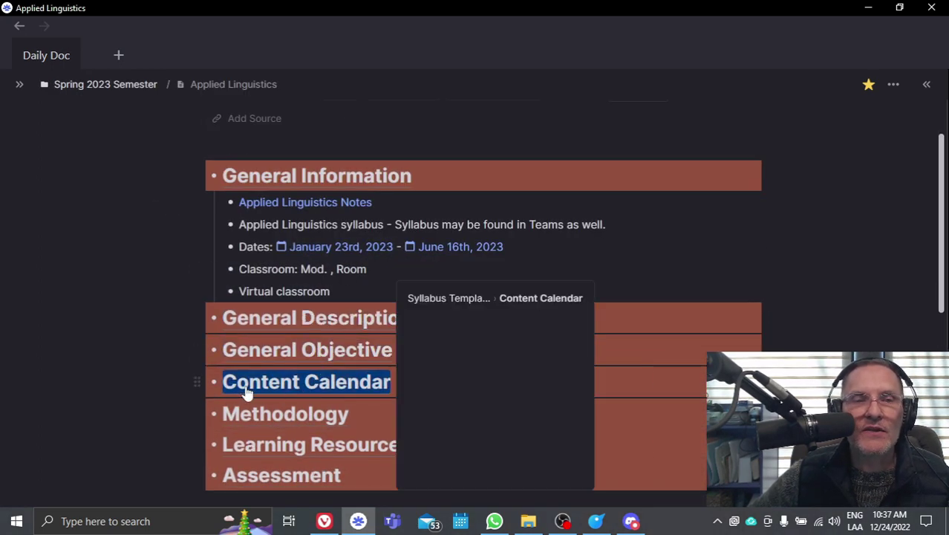
{"action": "left_click", "coordinate": [406, 380]}
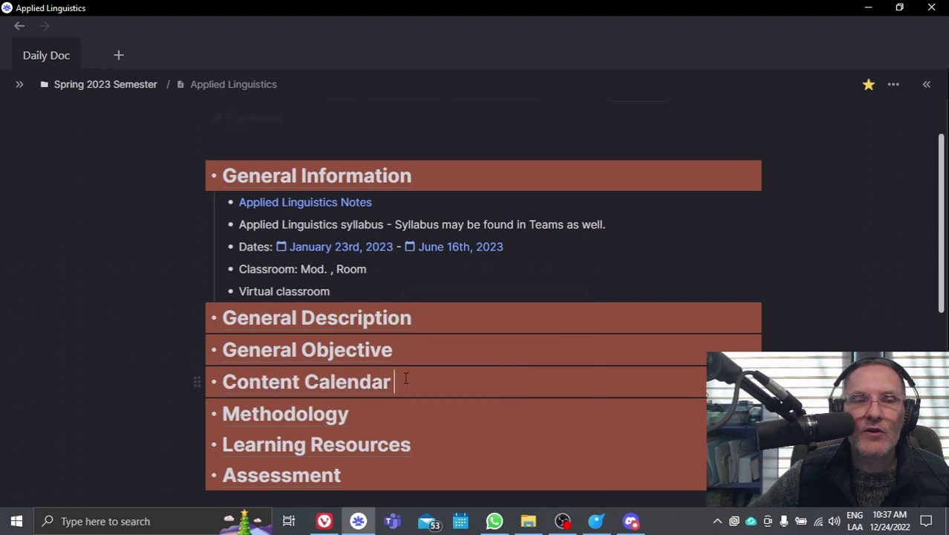
{"action": "left_click", "coordinate": [194, 381]}
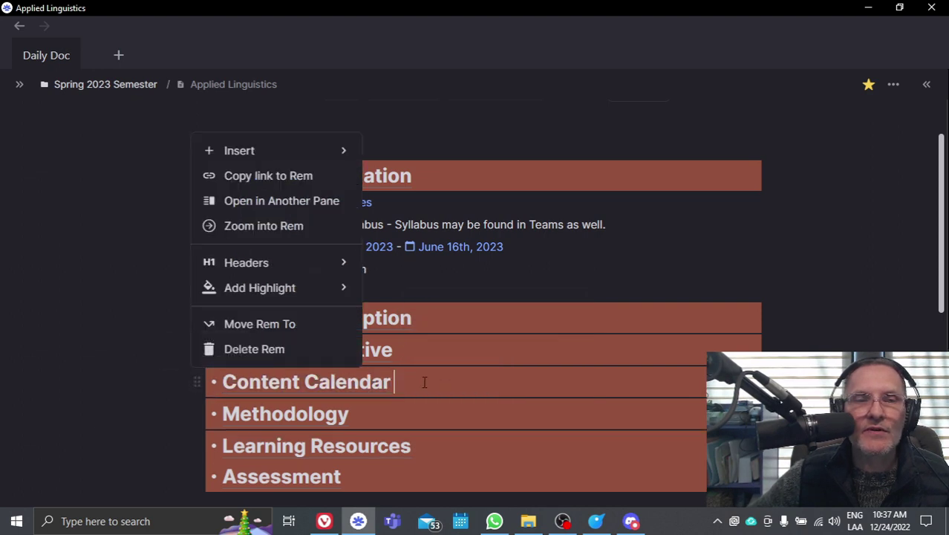
{"action": "key", "text": "Escape"}
{"action": "key", "text": "Escape"}
{"action": "key", "text": "Down"}
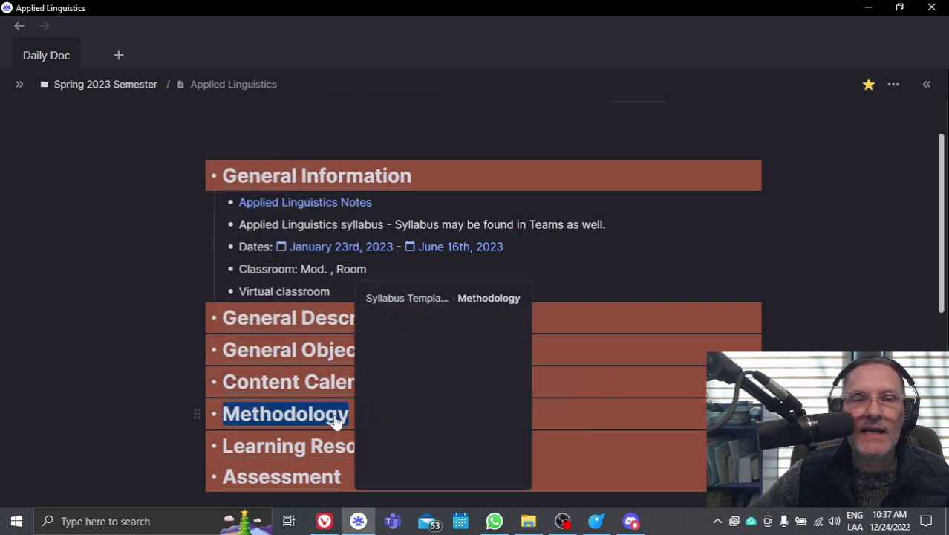
{"action": "key", "text": "Up"}
{"action": "key", "text": "Return"}
{"action": "left_click", "coordinate": [18, 26]}
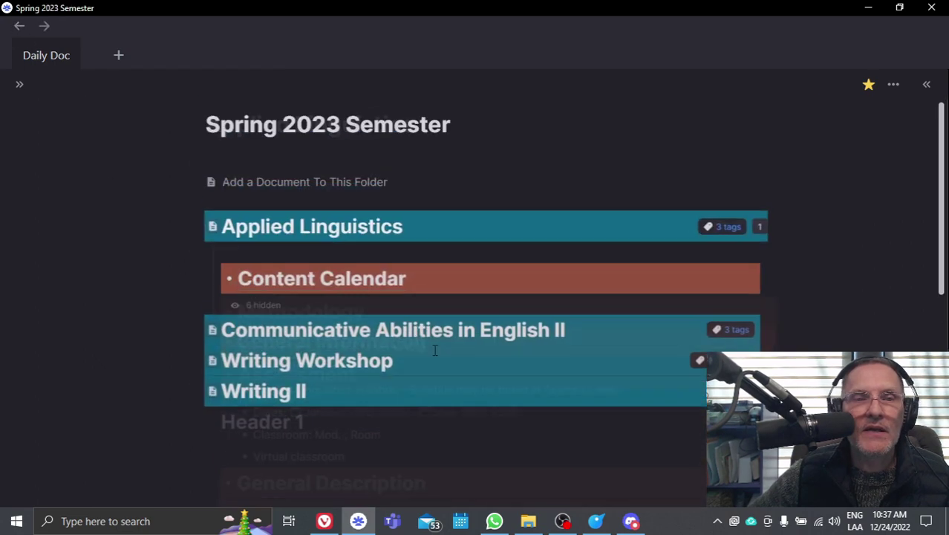
Open the Applied Linguistics syllabus in a right-hand pane beside the Spring 2023 Semester page
{"action": "left_click", "coordinate": [214, 237]}
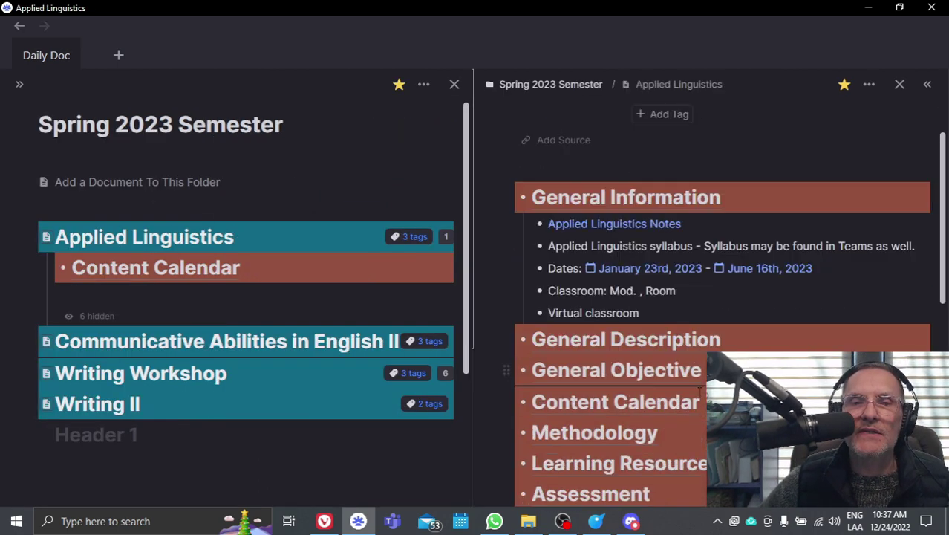
{"action": "triple_click", "coordinate": [668, 410]}
{"action": "left_click", "coordinate": [107, 297]}
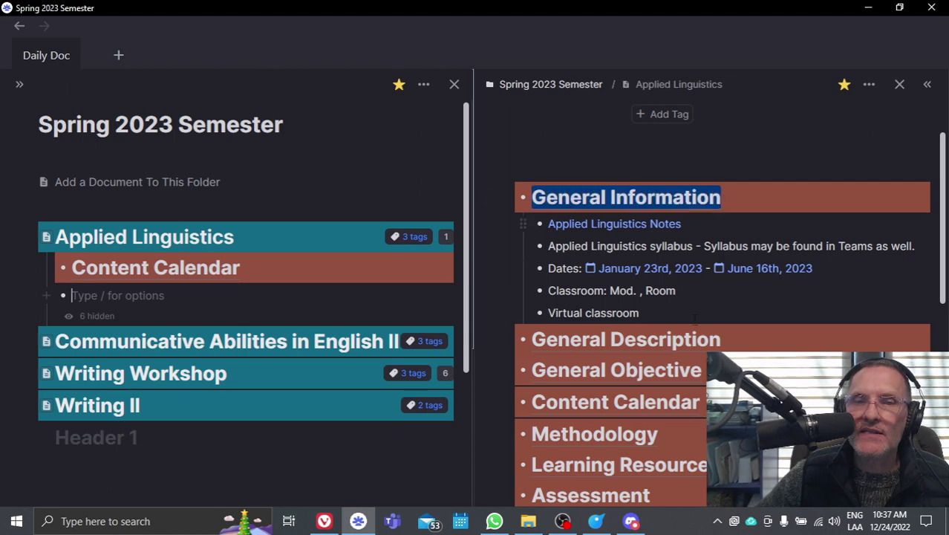
Add four test bullets 'ñalsdfkj', 'asdf', 'asedf', 'asdf' under the syllabus's Content Calendar
{"action": "left_click", "coordinate": [700, 403]}
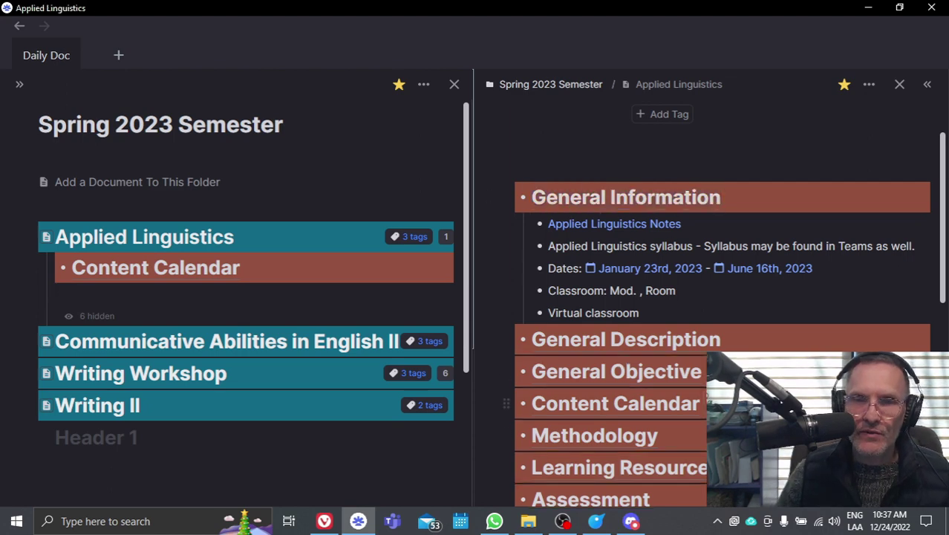
{"action": "key", "text": "Return"}
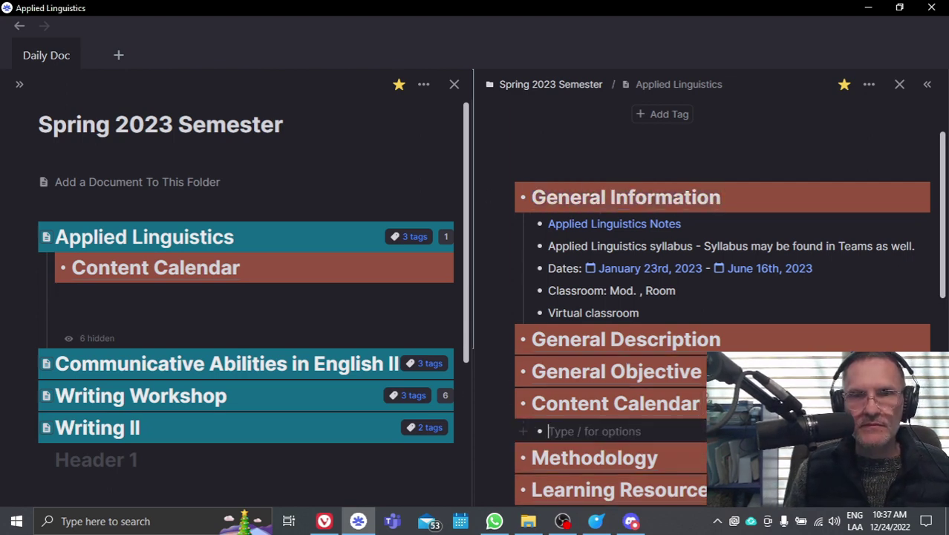
{"action": "type", "text": "ñalsdfkj"}
{"action": "key", "text": "Return"}
{"action": "type", "text": "asdf"}
{"action": "key", "text": "Return"}
{"action": "type", "text": "asedf"}
{"action": "key", "text": "Return"}
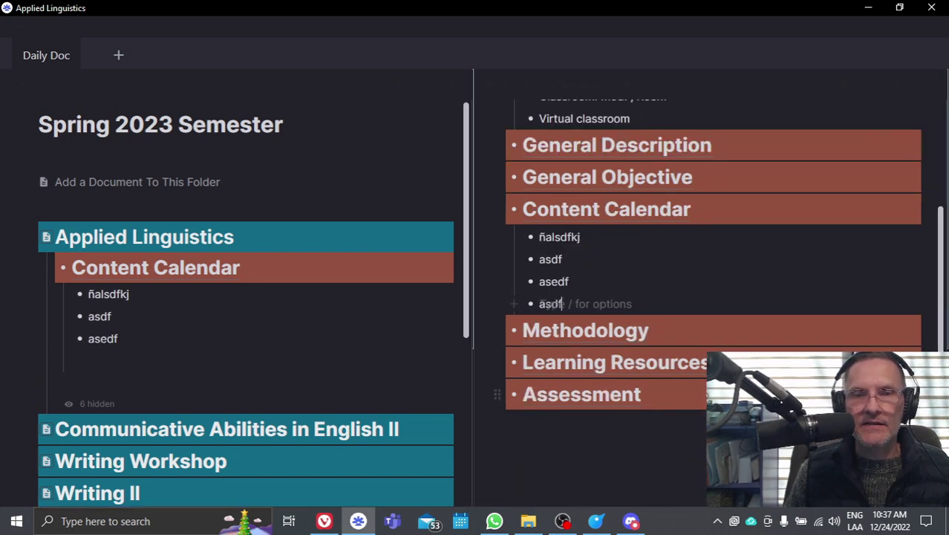
{"action": "type", "text": "asdf"}
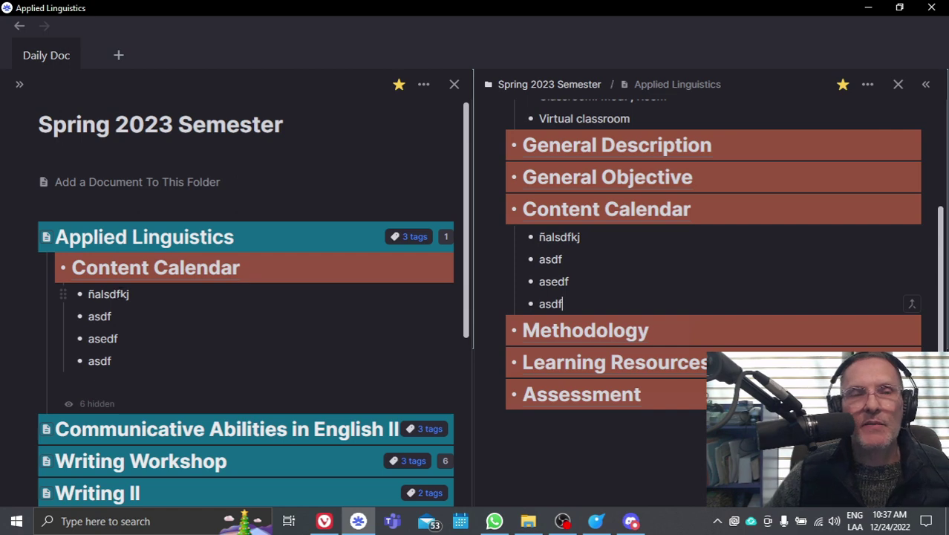
Check that the semester page's embedded Content Calendar mirrors the four new bullets
{"action": "triple_click", "coordinate": [131, 275]}
{"action": "left_click", "coordinate": [75, 271]}
{"action": "left_click_drag", "start_coordinate": [75, 271], "coordinate": [238, 275]}
{"action": "left_click", "coordinate": [261, 269]}
{"action": "triple_click", "coordinate": [176, 280]}
{"action": "left_click", "coordinate": [161, 317]}
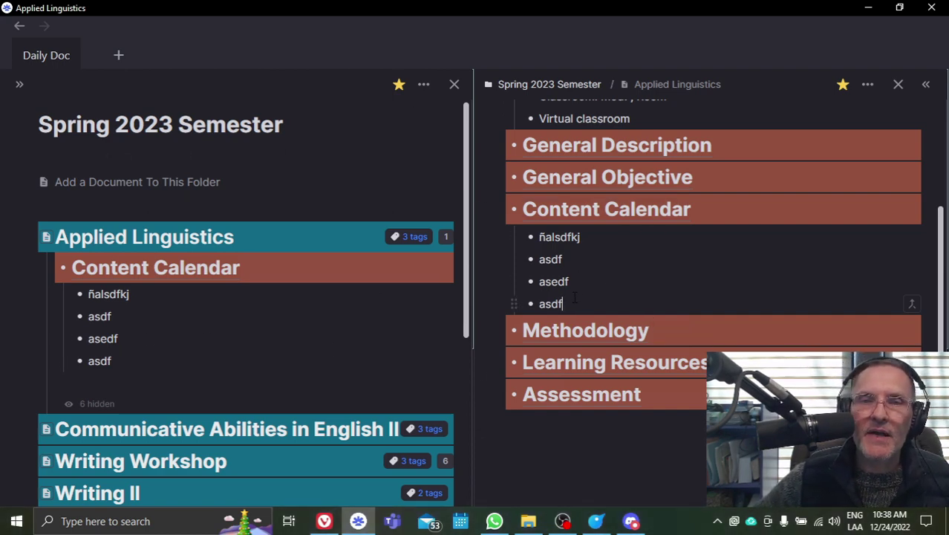
Delete the earlier test bullets from the embedded Content Calendar in the left pane
{"action": "left_click", "coordinate": [140, 355]}
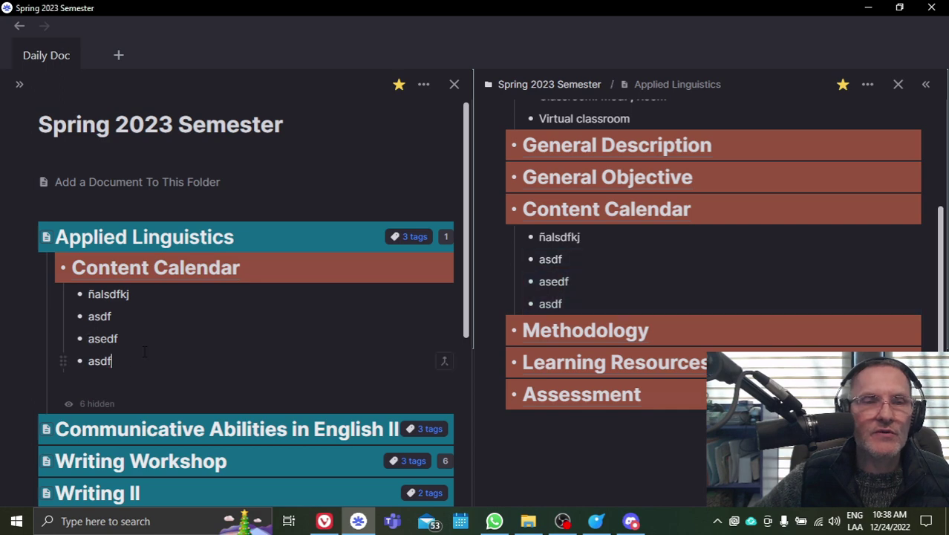
{"action": "left_click_drag", "start_coordinate": [129, 362], "coordinate": [98, 323]}
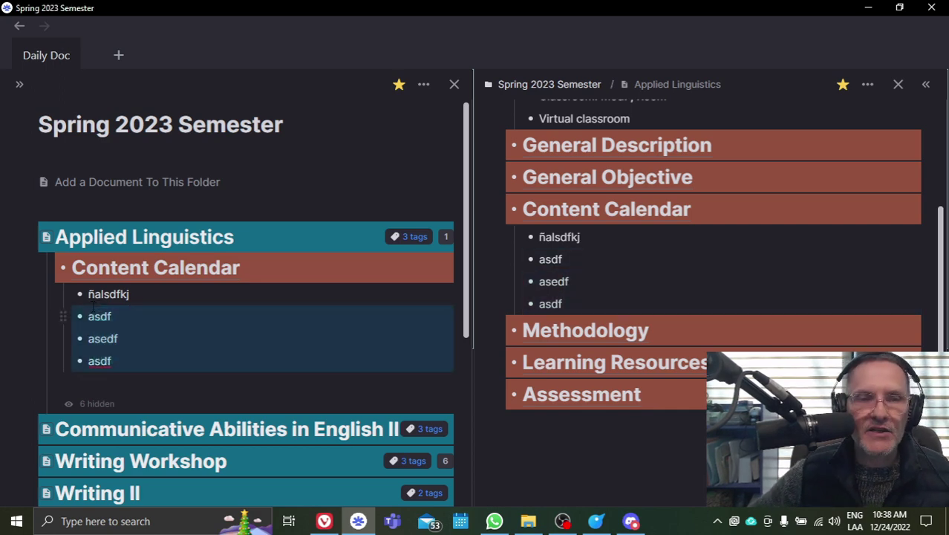
{"action": "key", "text": "BackSpace"}
{"action": "key", "text": "BackSpace"}
{"action": "key", "text": "BackSpace"}
{"action": "key", "text": "BackSpace"}
{"action": "key", "text": "BackSpace"}
{"action": "key", "text": "BackSpace"}
{"action": "key", "text": "BackSpace"}
{"action": "key", "text": "BackSpace"}
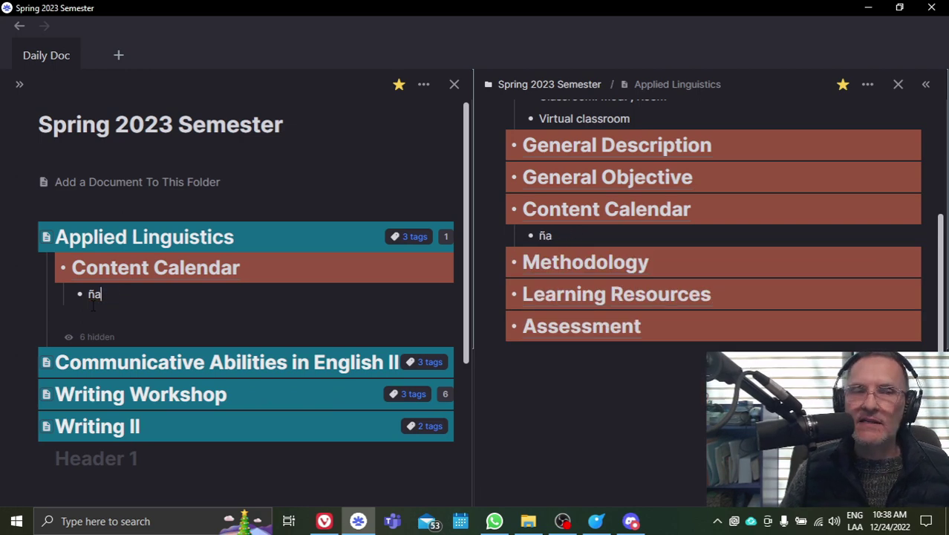
{"action": "key", "text": "BackSpace"}
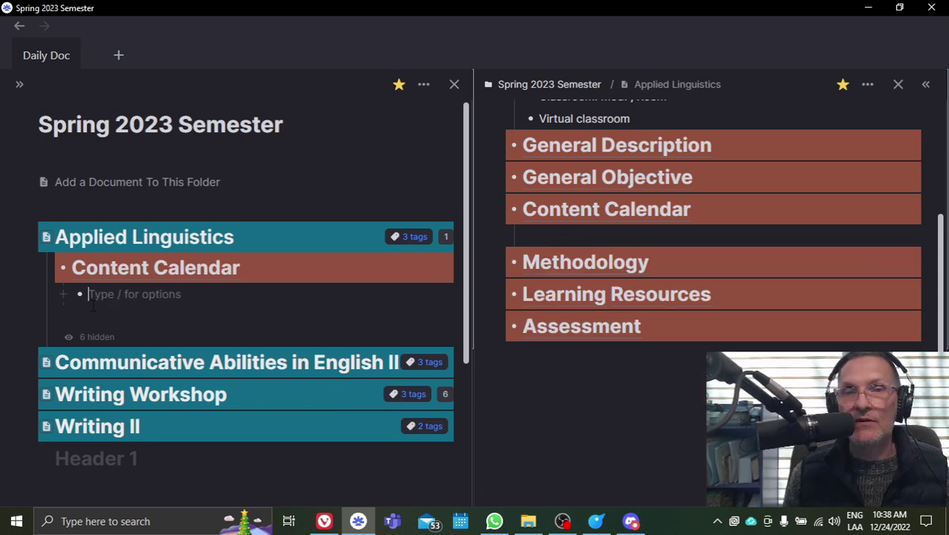
Add four placeholder bullets: añlkj, asdñladkj, ñalkasdf and adsfñljk
{"action": "type", "text": "añlkj"}
{"action": "key", "text": "Return"}
{"action": "type", "text": "asdñladkj"}
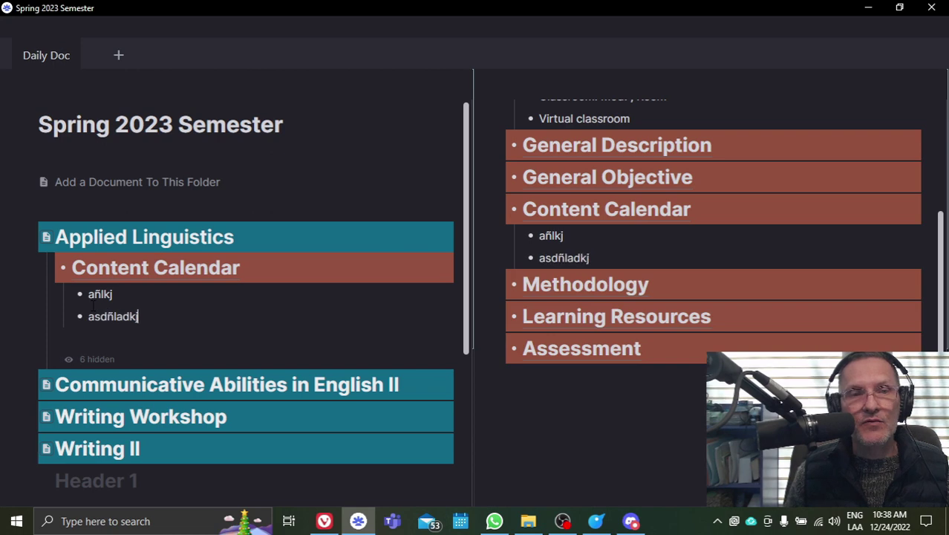
{"action": "key", "text": "Return"}
{"action": "type", "text": "ñalkasdf"}
{"action": "key", "text": "Return"}
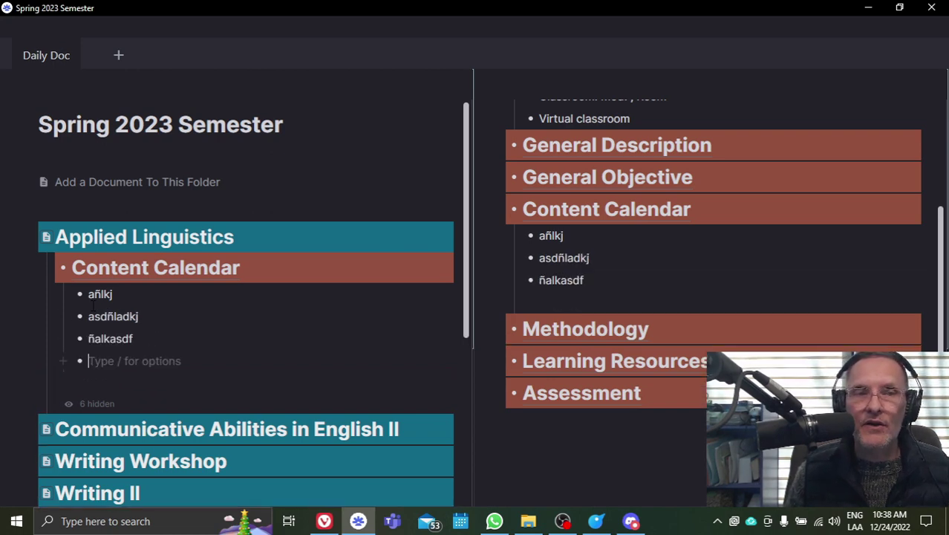
{"action": "type", "text": "adsfñljk"}
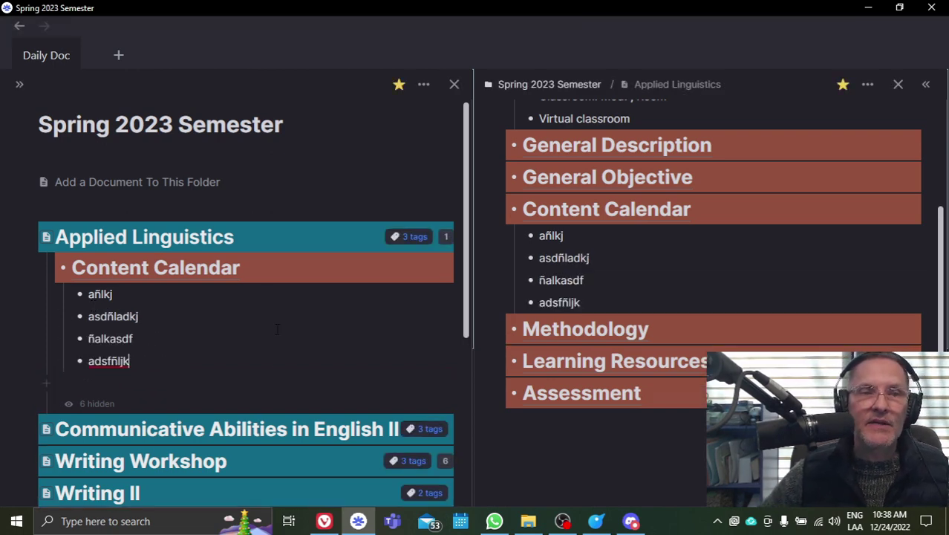
{"action": "scroll", "coordinate": [234, 291], "scroll_direction": "down", "scroll_amount": 2}
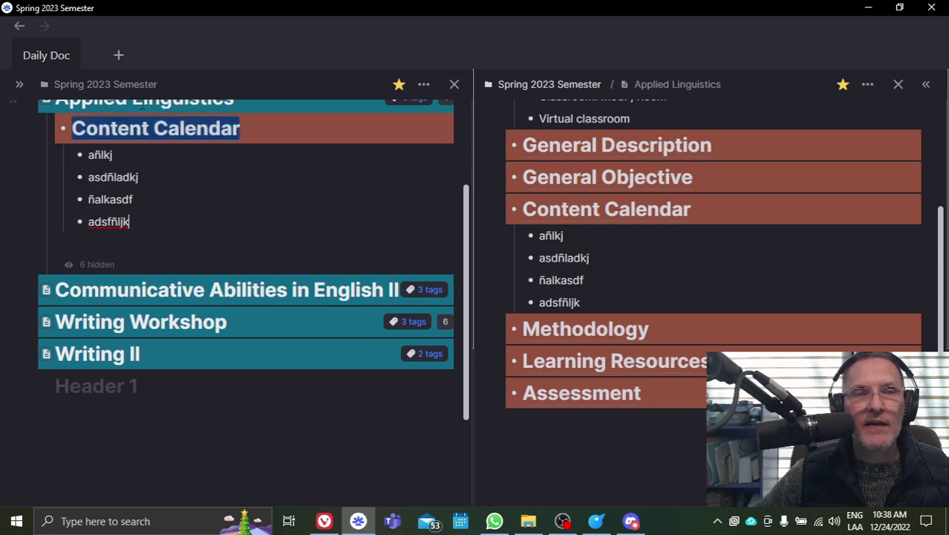
{"action": "scroll", "coordinate": [160, 251], "scroll_direction": "up", "scroll_amount": 2}
{"action": "scroll", "coordinate": [213, 232], "scroll_direction": "down", "scroll_amount": 2}
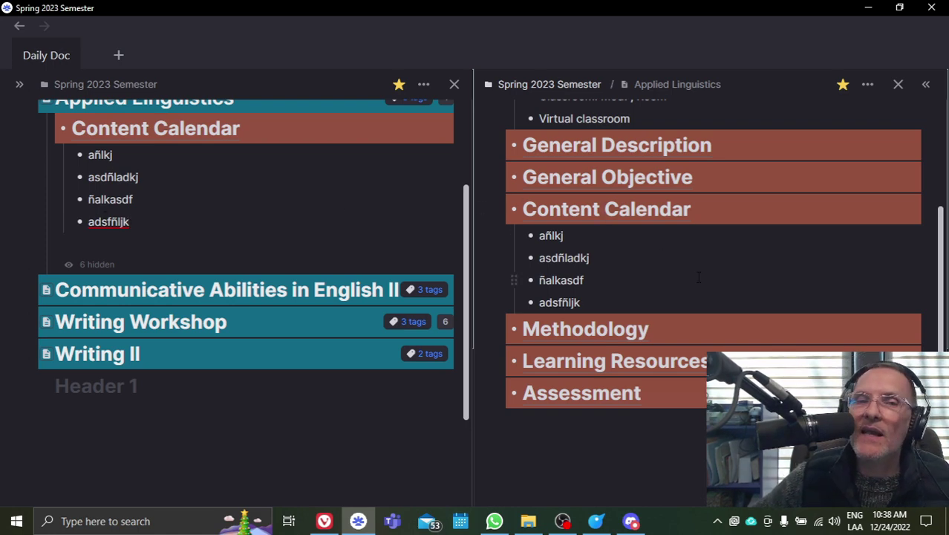
{"action": "scroll", "coordinate": [698, 277], "scroll_direction": "up", "scroll_amount": 2}
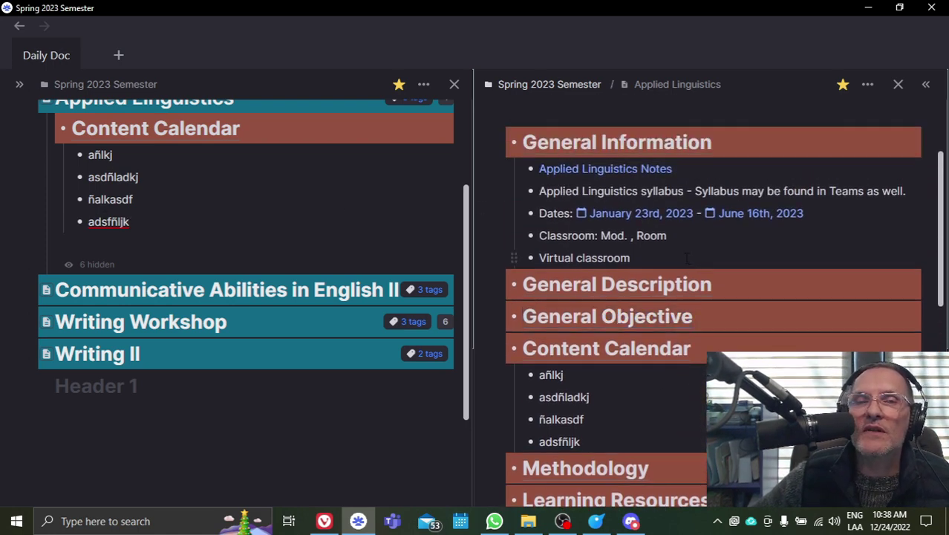
{"action": "triple_click", "coordinate": [666, 290]}
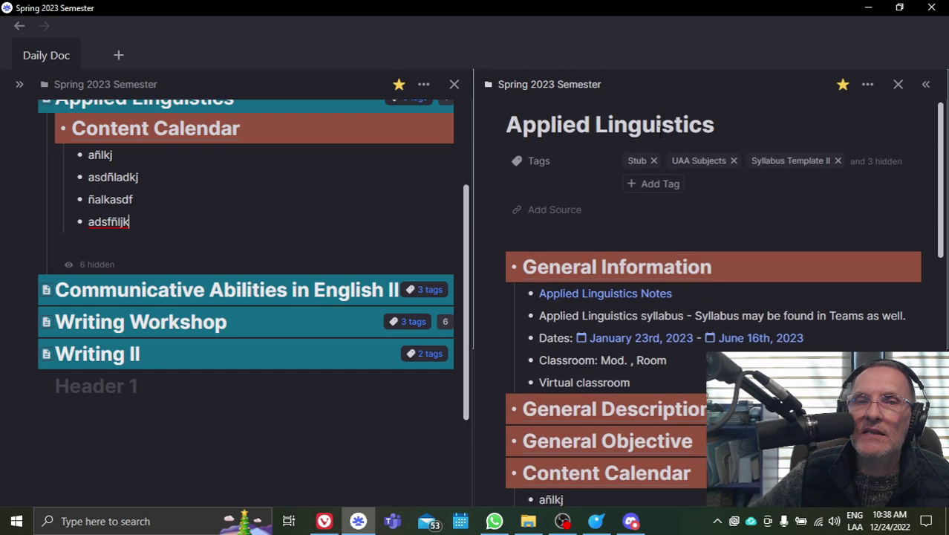
{"action": "scroll", "coordinate": [646, 318], "scroll_direction": "down", "scroll_amount": 1}
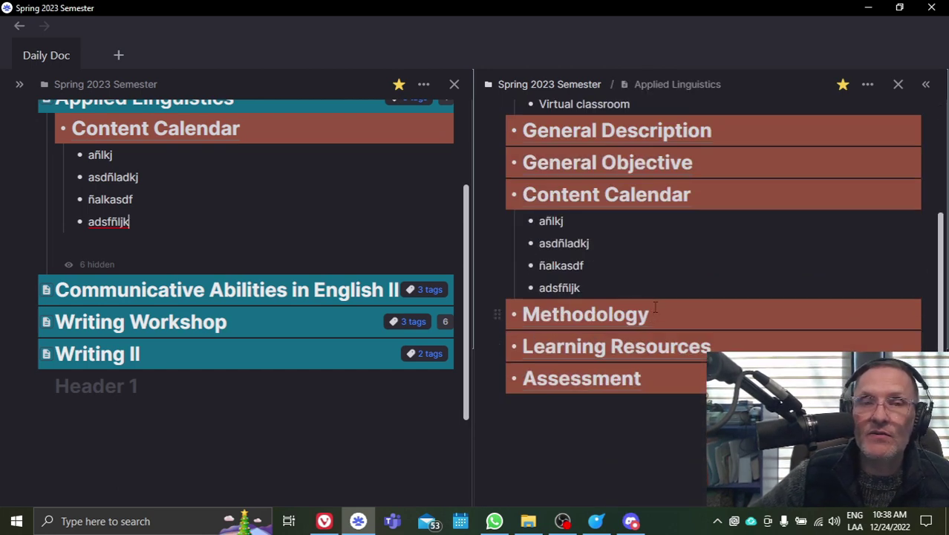
{"action": "scroll", "coordinate": [656, 307], "scroll_direction": "up", "scroll_amount": 2}
{"action": "triple_click", "coordinate": [661, 270]}
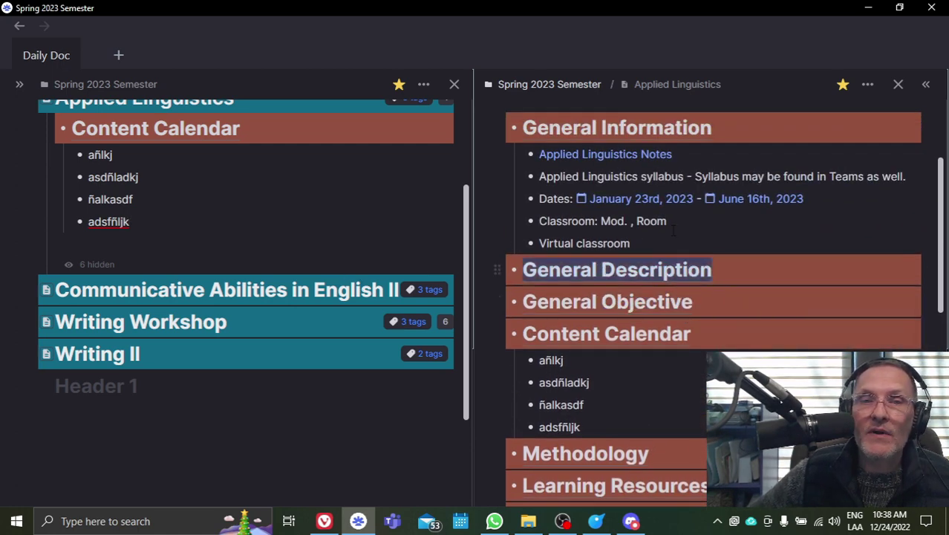
{"action": "scroll", "coordinate": [745, 197], "scroll_direction": "up", "scroll_amount": 2}
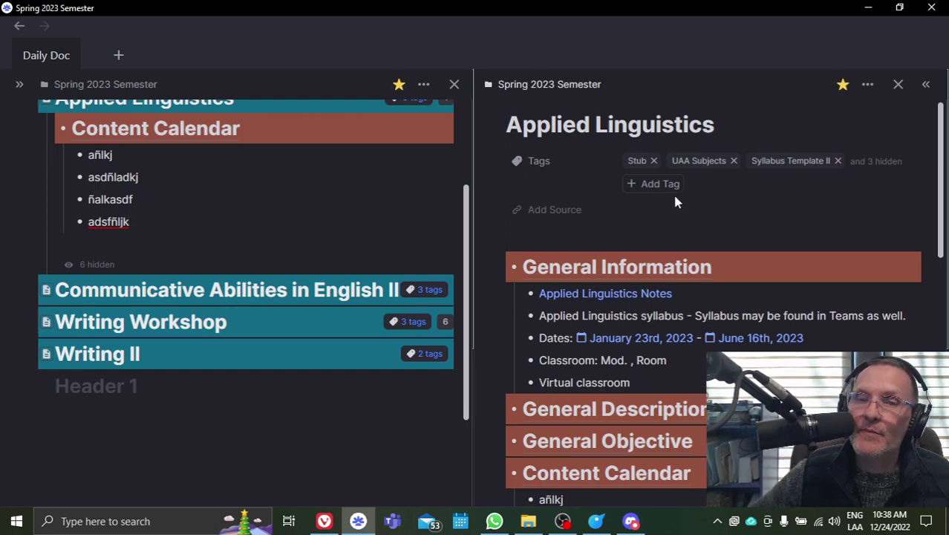
{"action": "scroll", "coordinate": [671, 199], "scroll_direction": "down", "scroll_amount": 2}
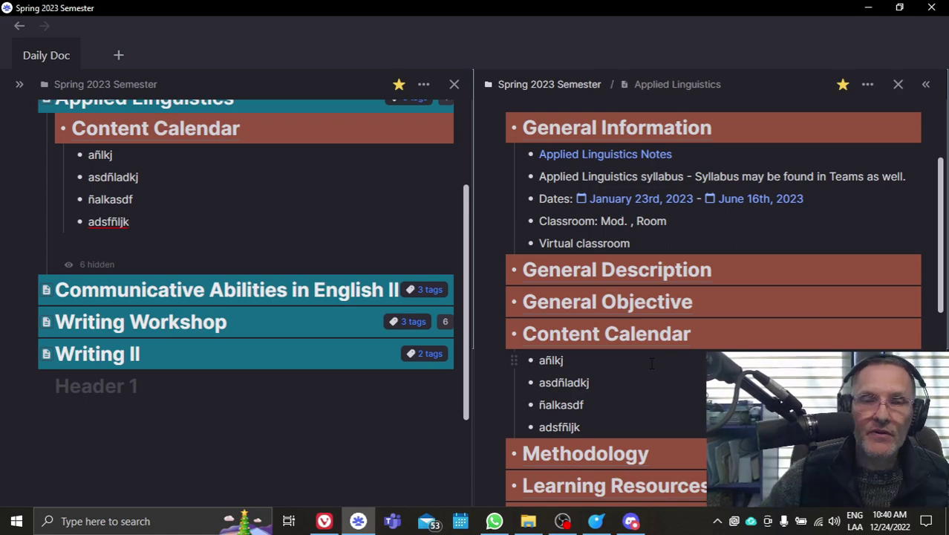
In OBS Studio's Audio Mixer, raise the Media Source volume up from muted
{"action": "left_click", "coordinate": [563, 521]}
{"action": "left_click_drag", "start_coordinate": [354, 420], "coordinate": [401, 420]}
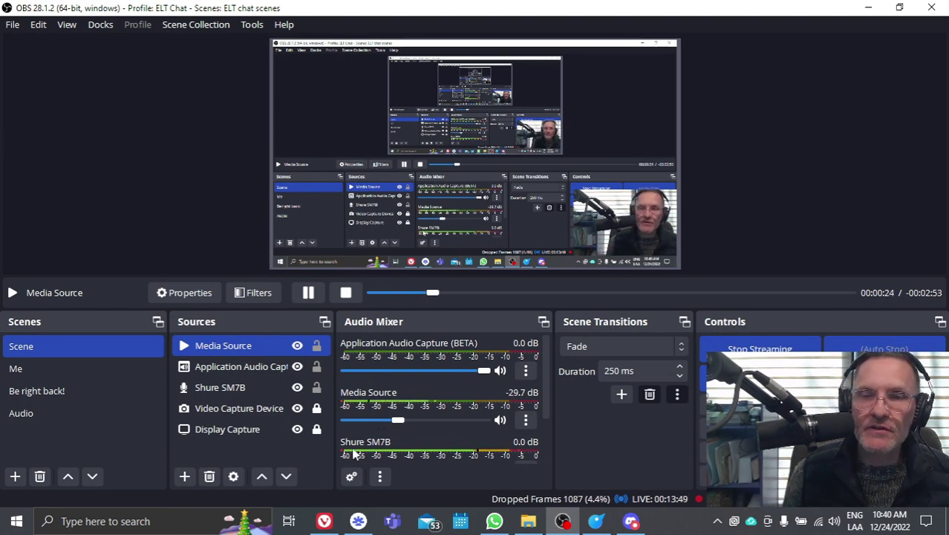